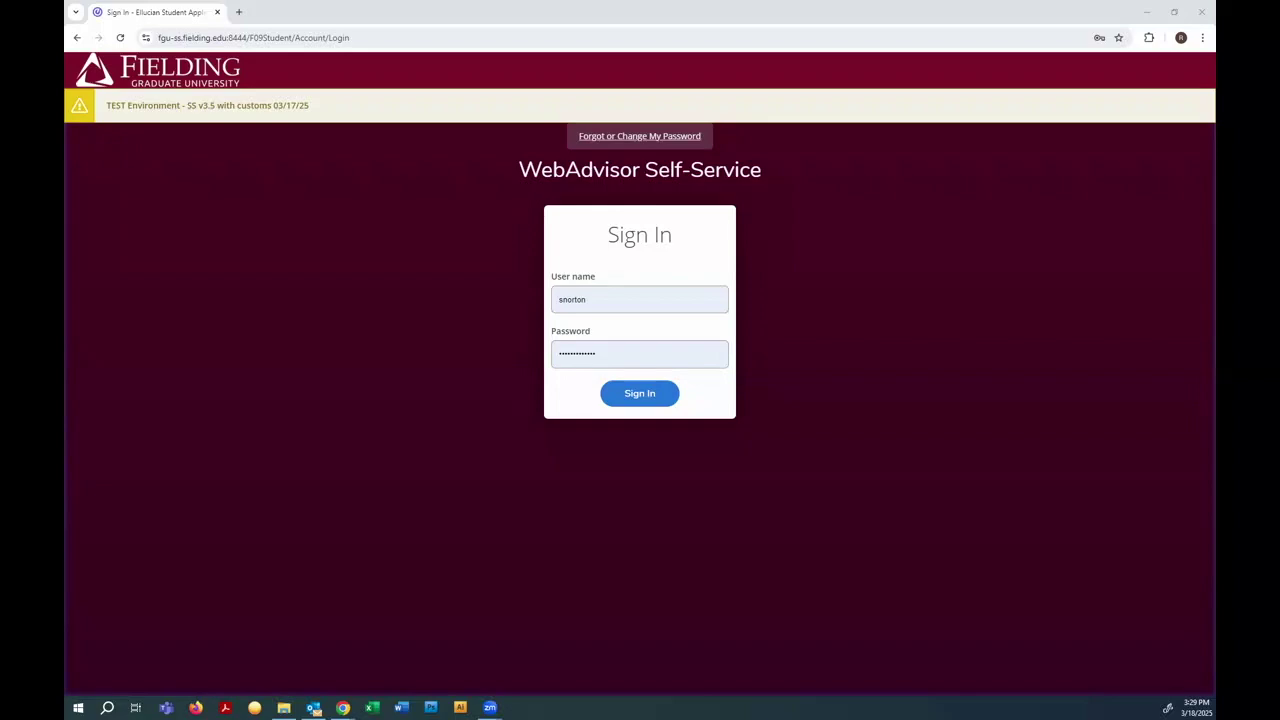
Step: Sign in to WebAdvisor Self-Service with the prefilled credentials and open the Course Catalog
{"action": "left_click", "coordinate": [657, 395]}
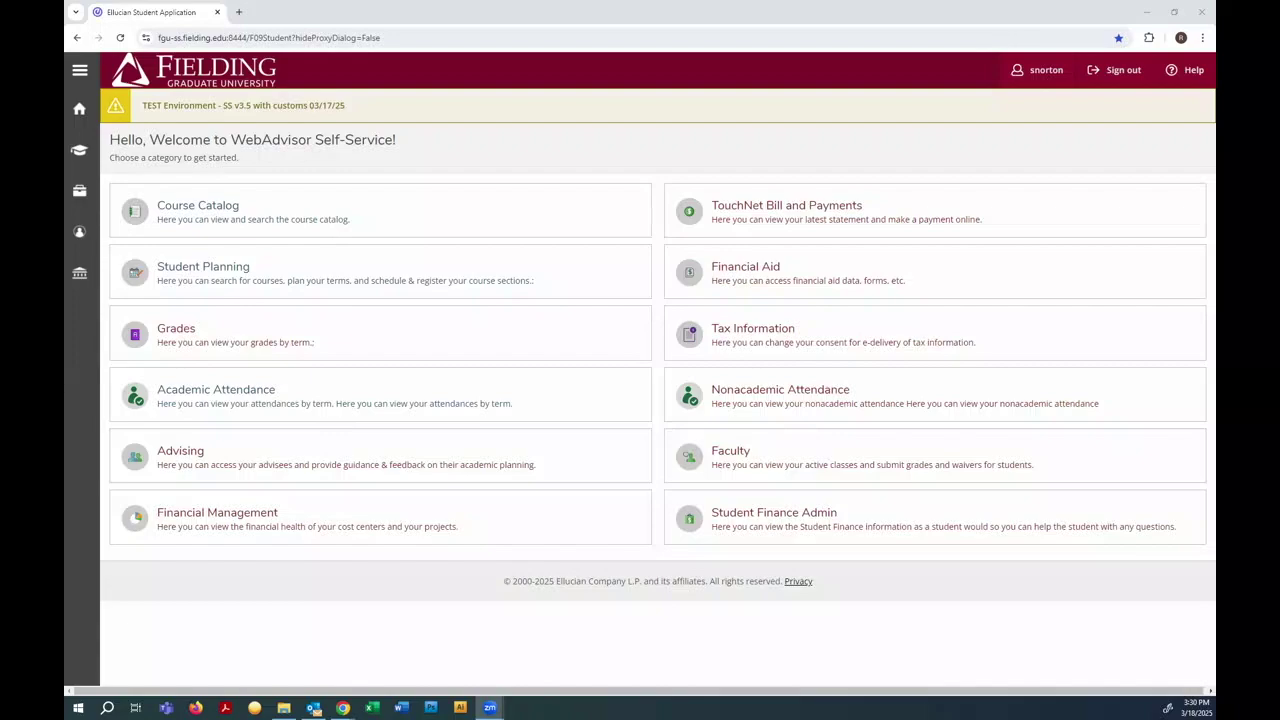
{"action": "left_click", "coordinate": [216, 212]}
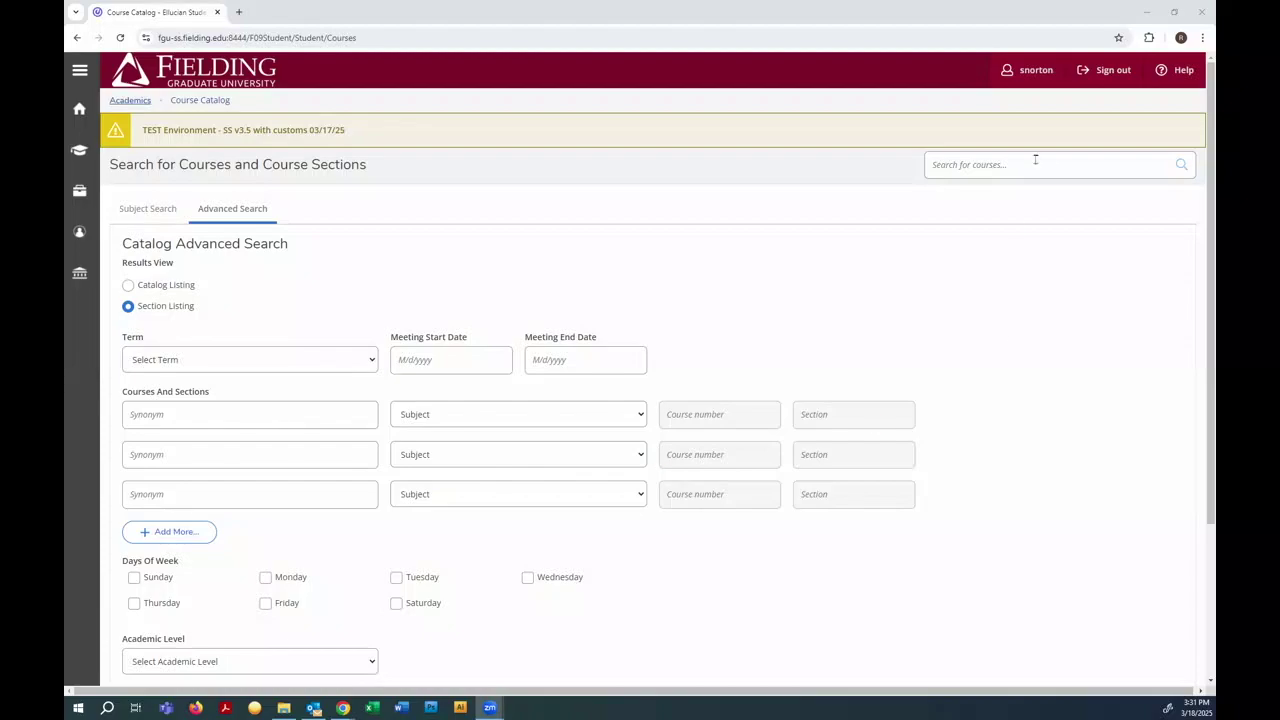
Step: Look through the Course Catalog help topics on searching for a course section and for courses under multiple subjects
{"action": "left_click", "coordinate": [1182, 72]}
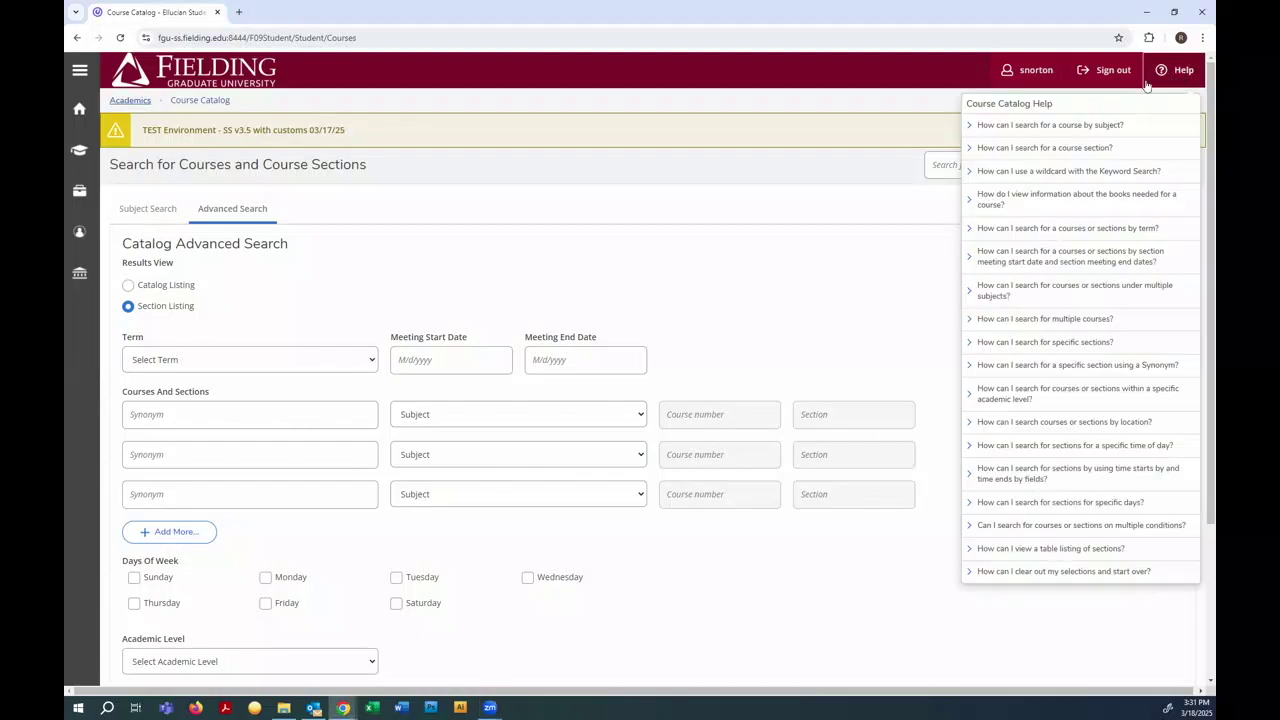
{"action": "left_click", "coordinate": [970, 150]}
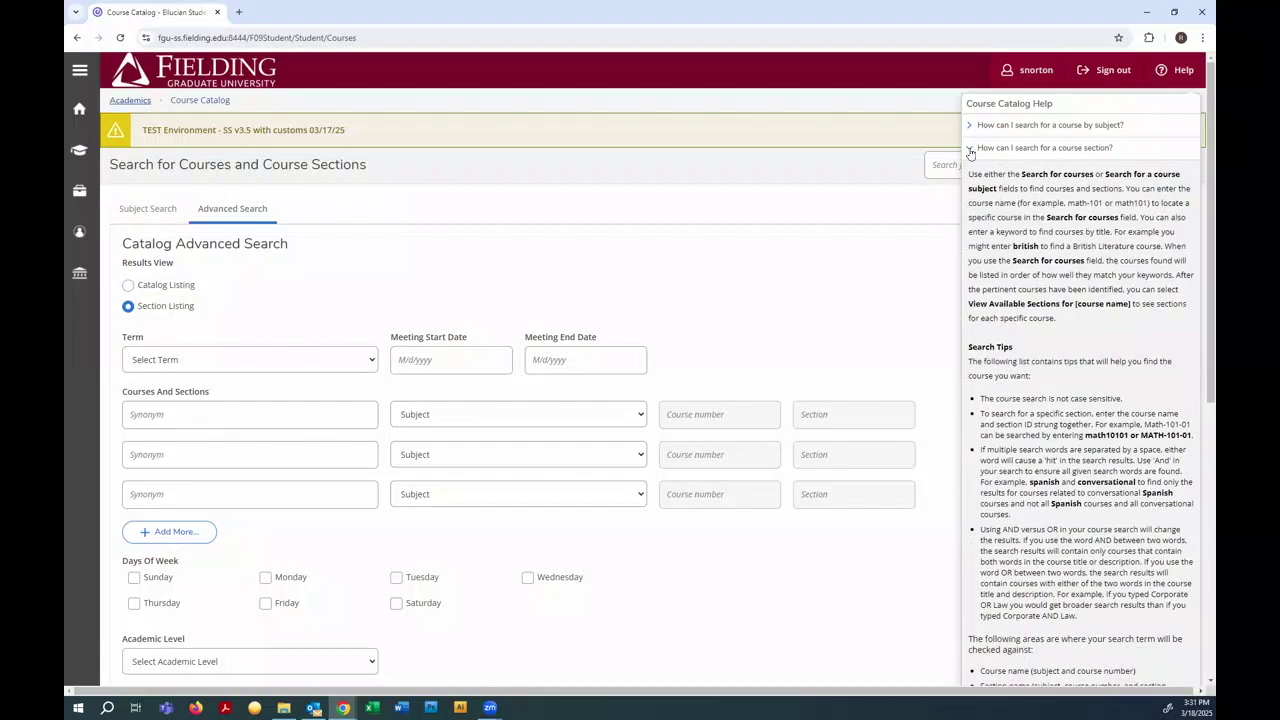
{"action": "left_click", "coordinate": [970, 150]}
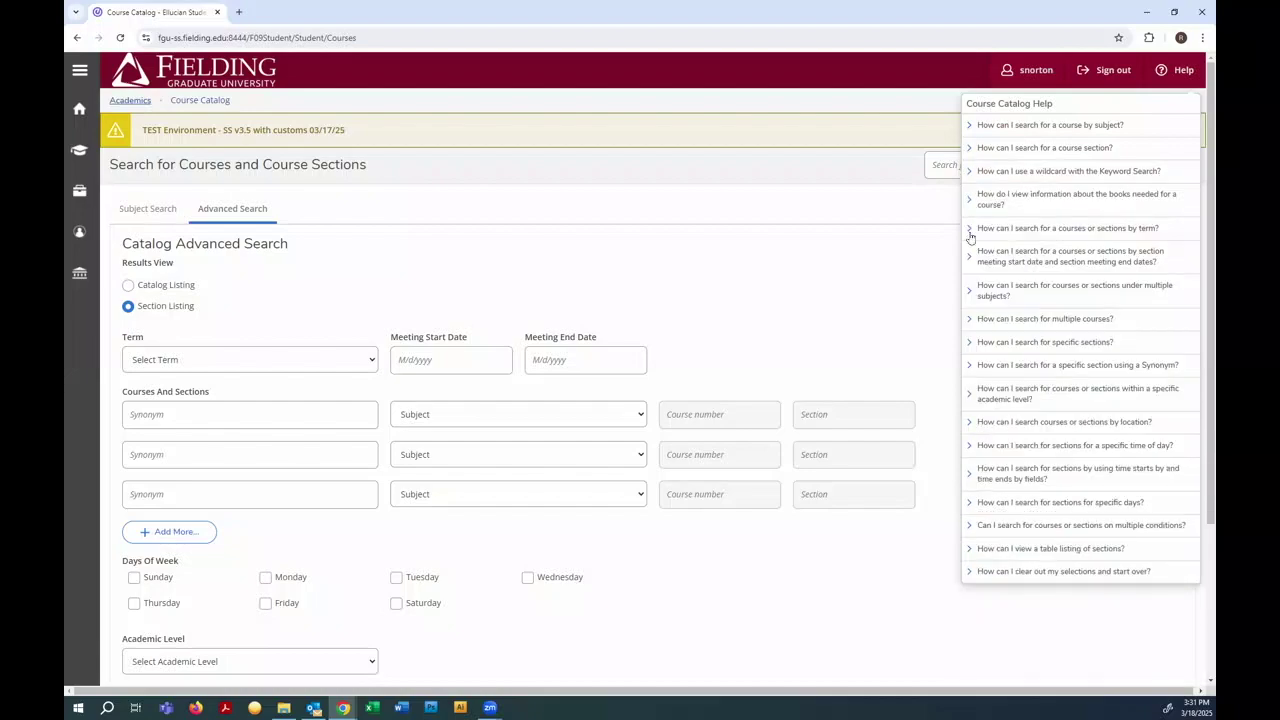
{"action": "left_click", "coordinate": [970, 292]}
{"action": "left_click", "coordinate": [970, 292]}
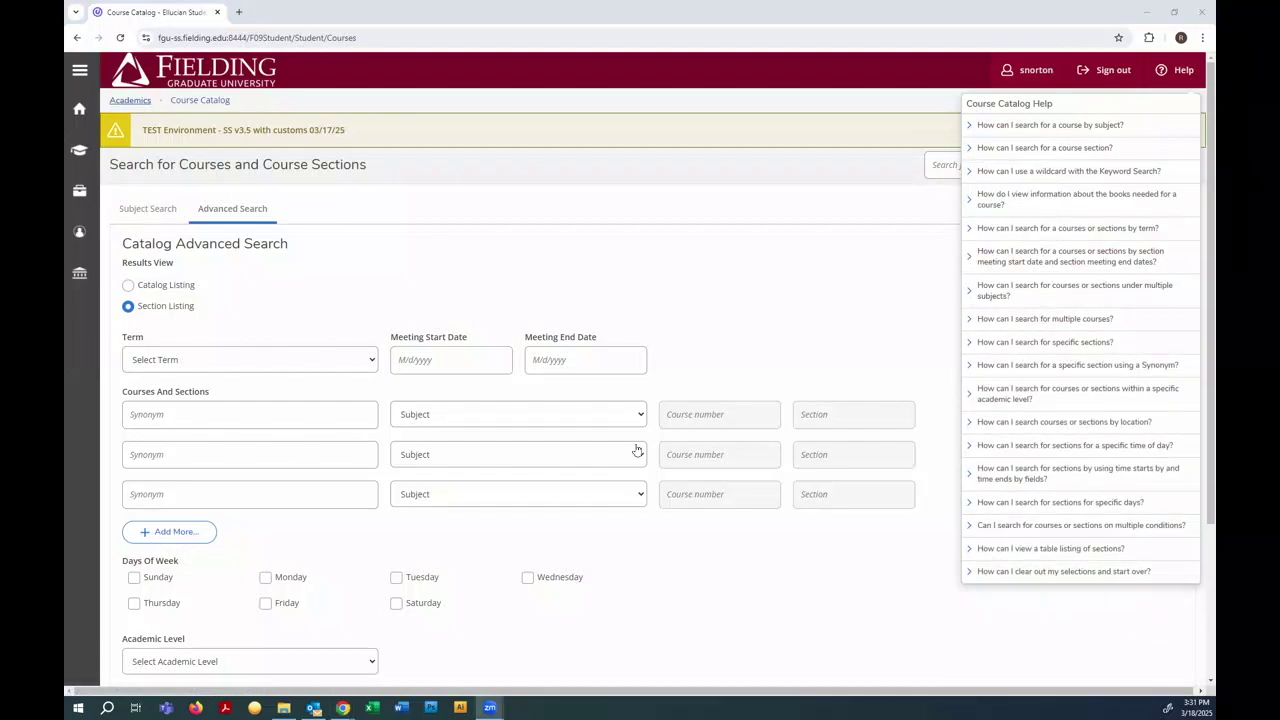
Step: Run an advanced catalog search for Psychology sections in the Summer 2025 term
{"action": "left_click", "coordinate": [320, 358]}
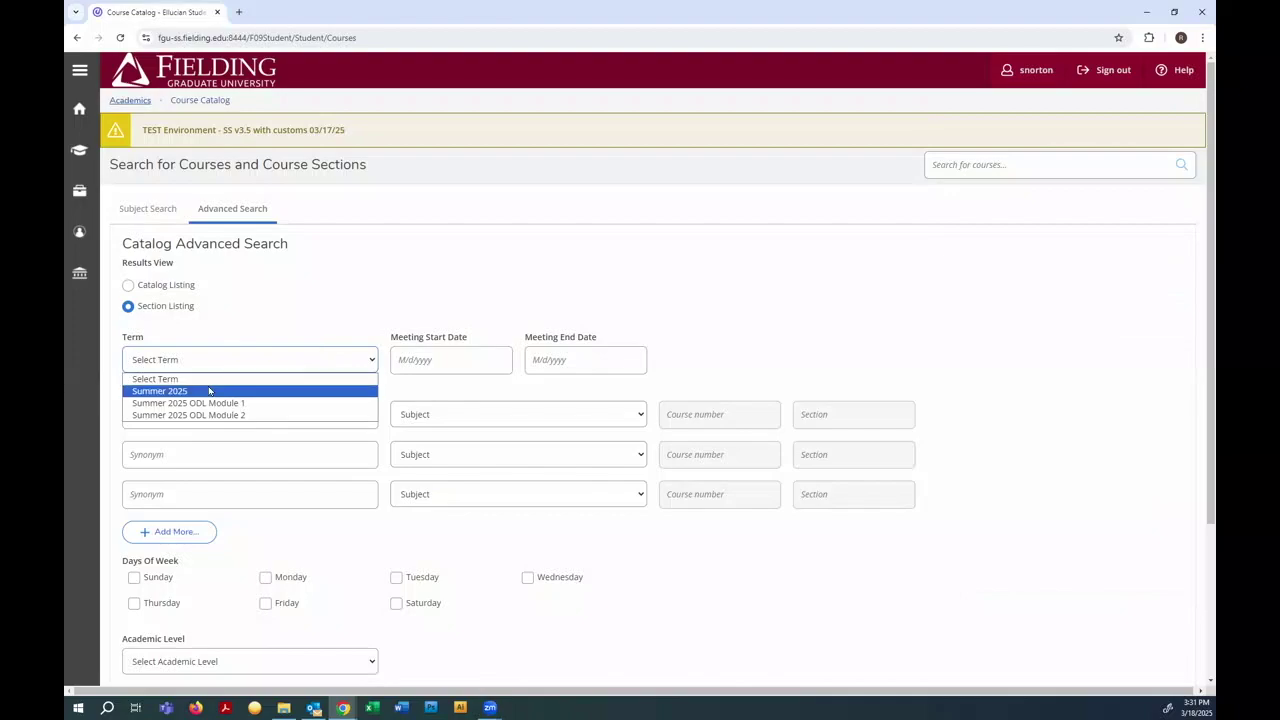
{"action": "left_click", "coordinate": [207, 388]}
{"action": "left_click", "coordinate": [494, 416]}
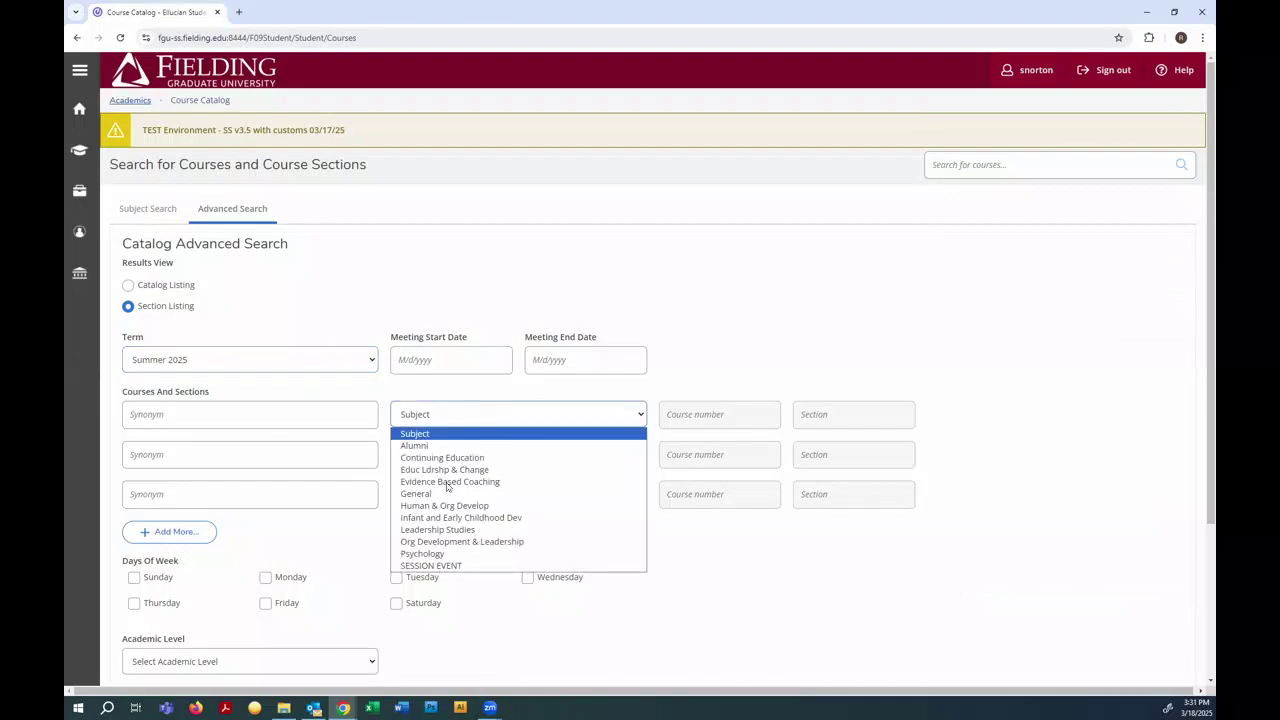
{"action": "left_click", "coordinate": [430, 557]}
{"action": "scroll", "coordinate": [232, 578], "scroll_direction": "down", "scroll_amount": 1}
{"action": "scroll", "coordinate": [232, 578], "scroll_direction": "down", "scroll_amount": 1}
{"action": "left_click", "coordinate": [225, 598]}
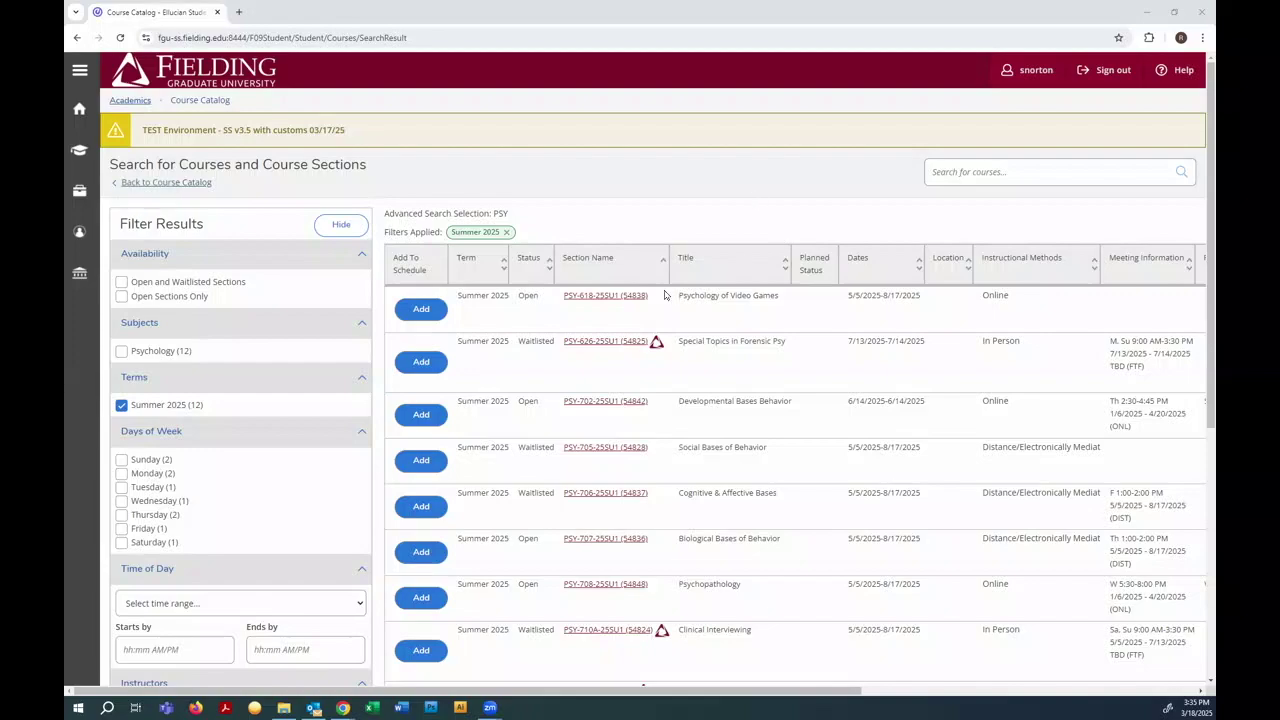
Step: Review the session marker and details of PSY-626-25SU1 Special Topics in Forensic Psy, and add the section to the schedule
{"action": "mouse_move", "coordinate": [657, 348]}
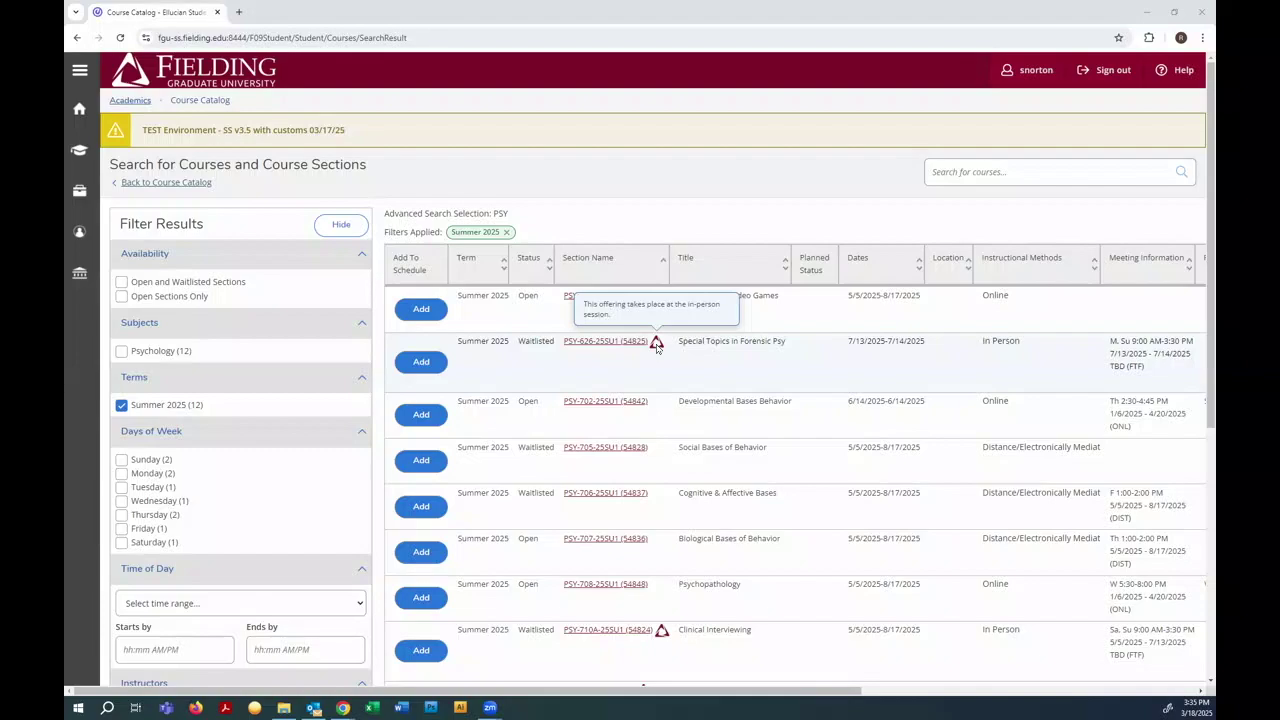
{"action": "left_click", "coordinate": [594, 341]}
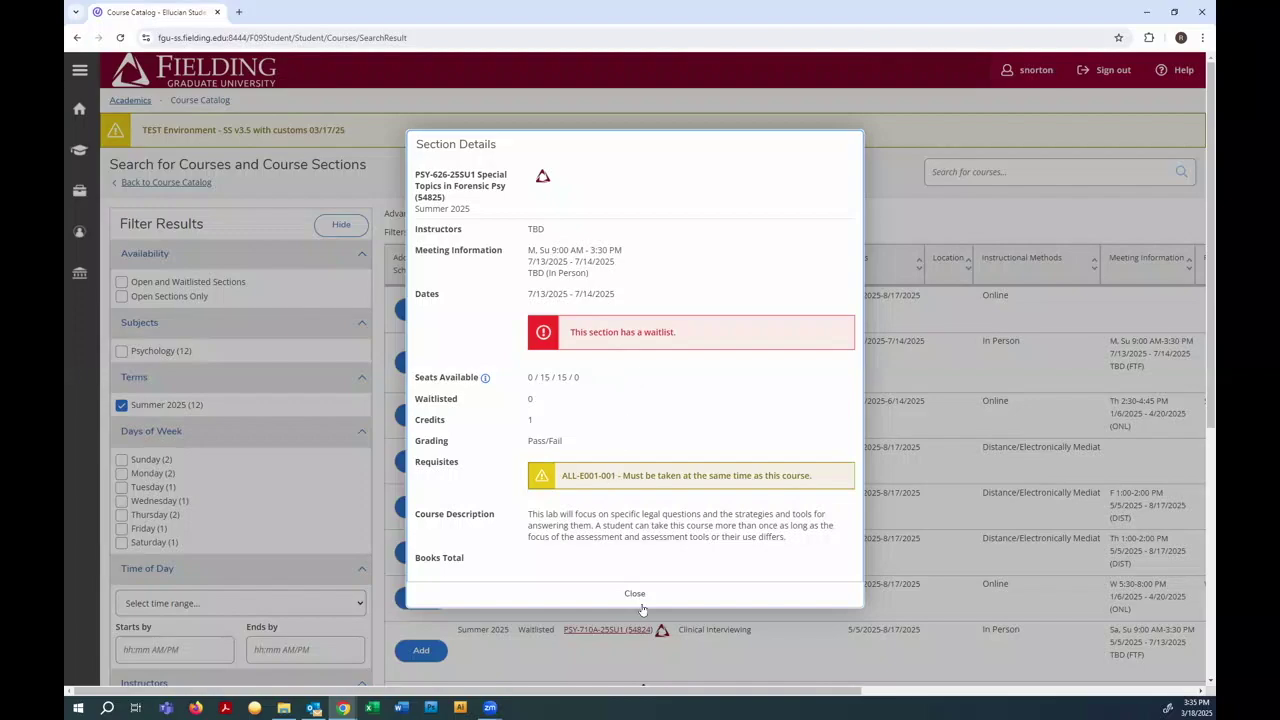
{"action": "left_click", "coordinate": [635, 595]}
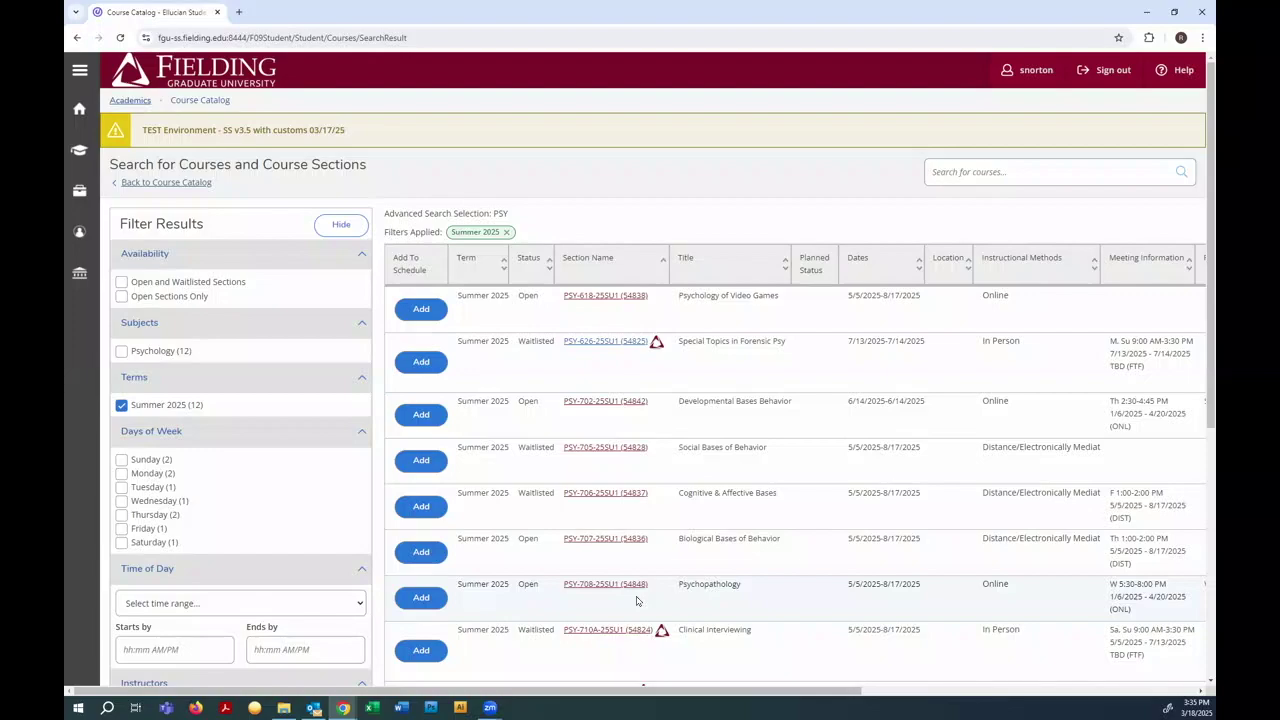
{"action": "left_click", "coordinate": [421, 364]}
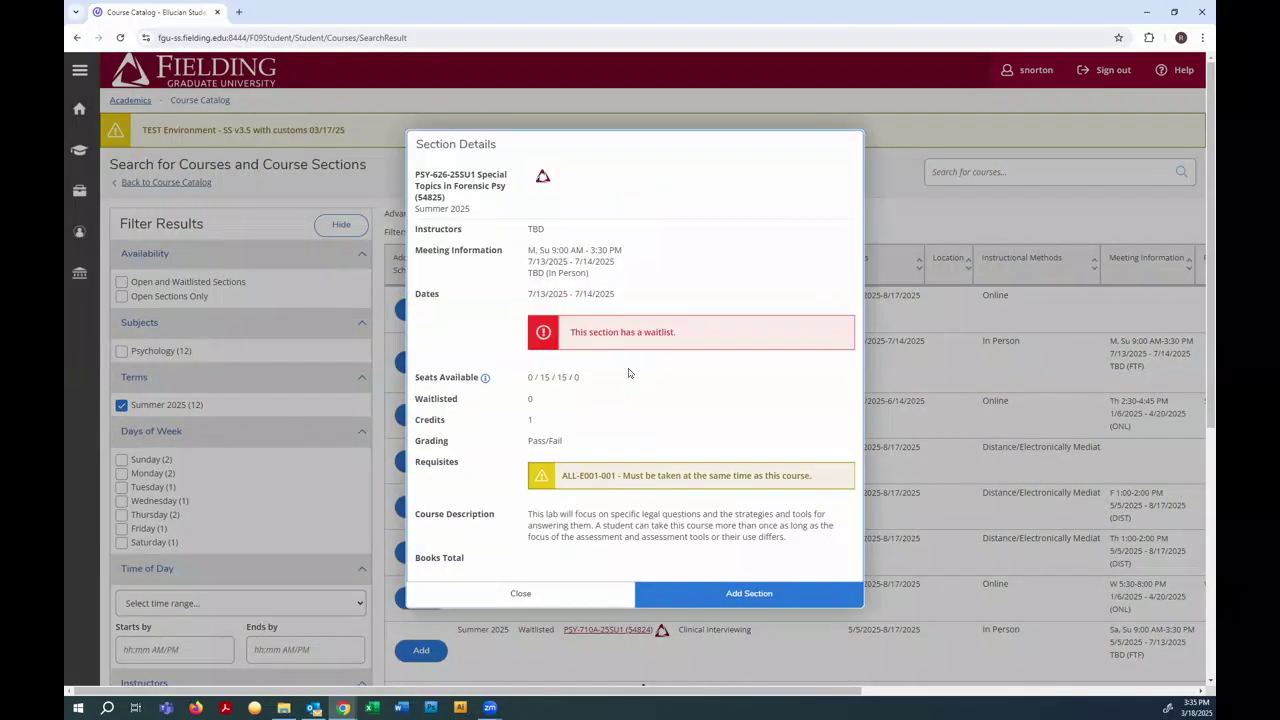
{"action": "left_click", "coordinate": [745, 593]}
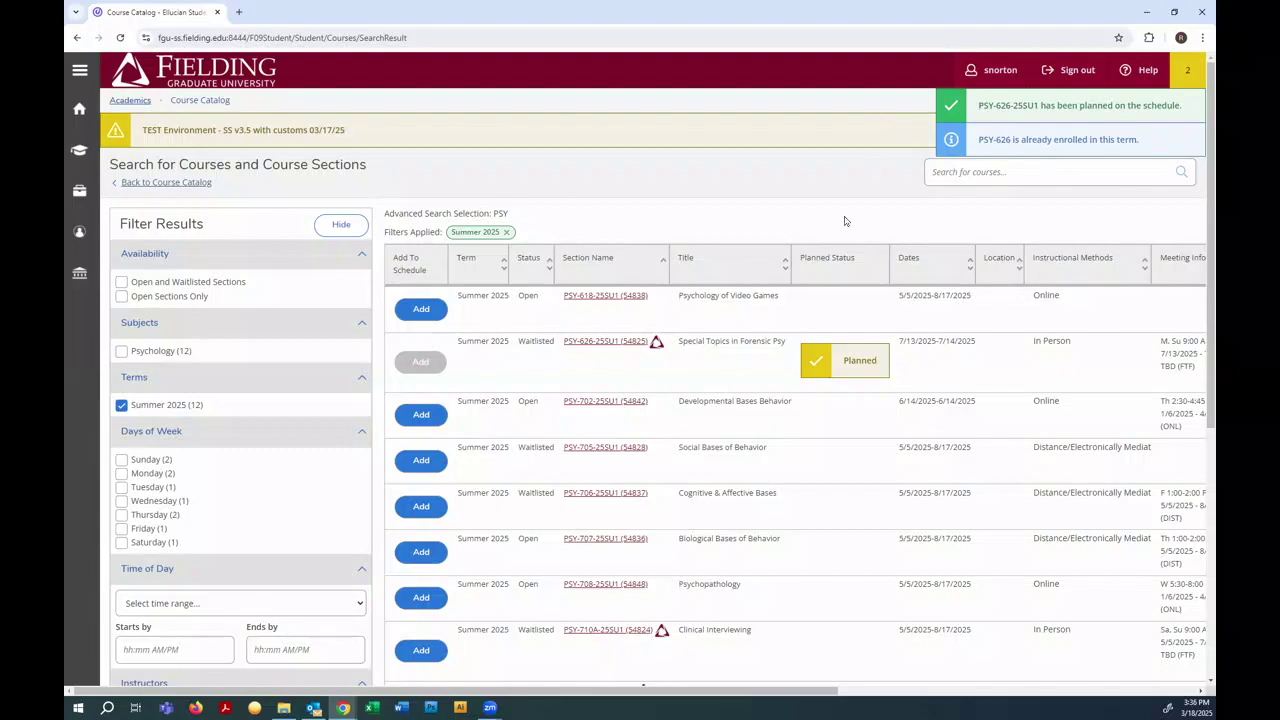
Step: Add the sections PSY-707-25SU1 Biological Bases of Behavior and PSY-708-25SU1 Psychopathology to the schedule
{"action": "left_click", "coordinate": [421, 551]}
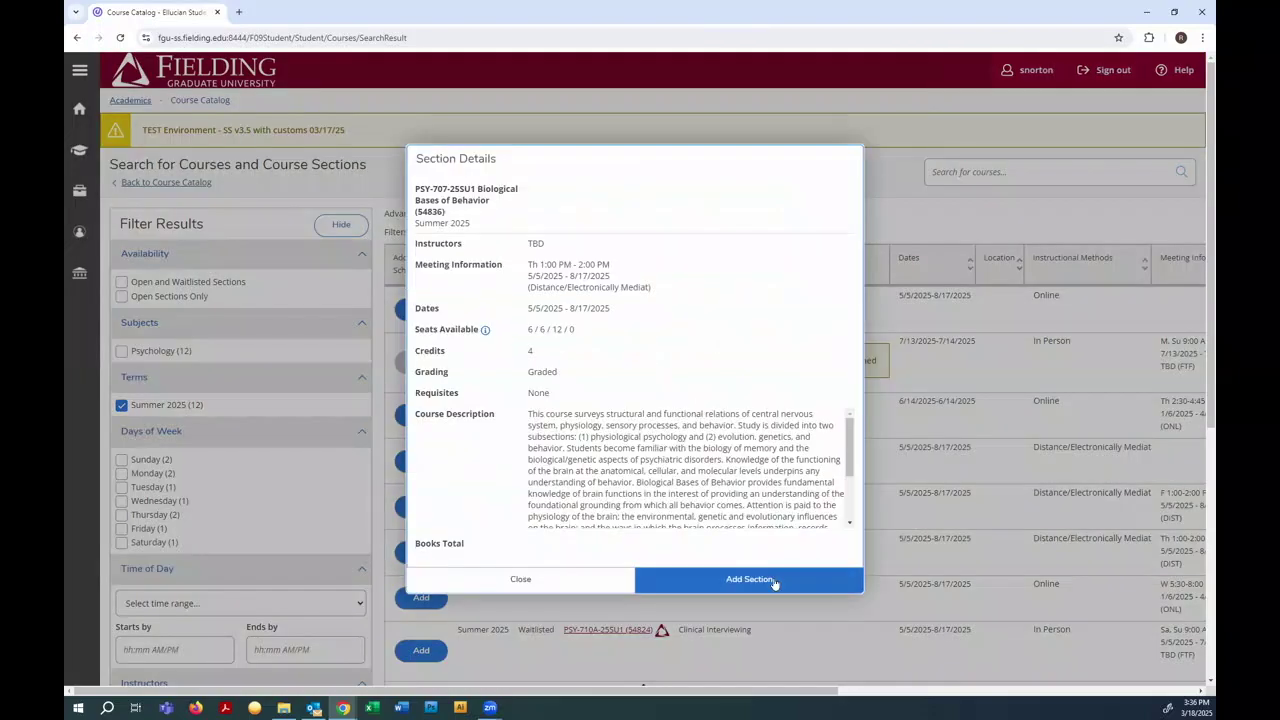
{"action": "left_click", "coordinate": [749, 579]}
{"action": "scroll", "coordinate": [559, 522], "scroll_direction": "down", "scroll_amount": 2}
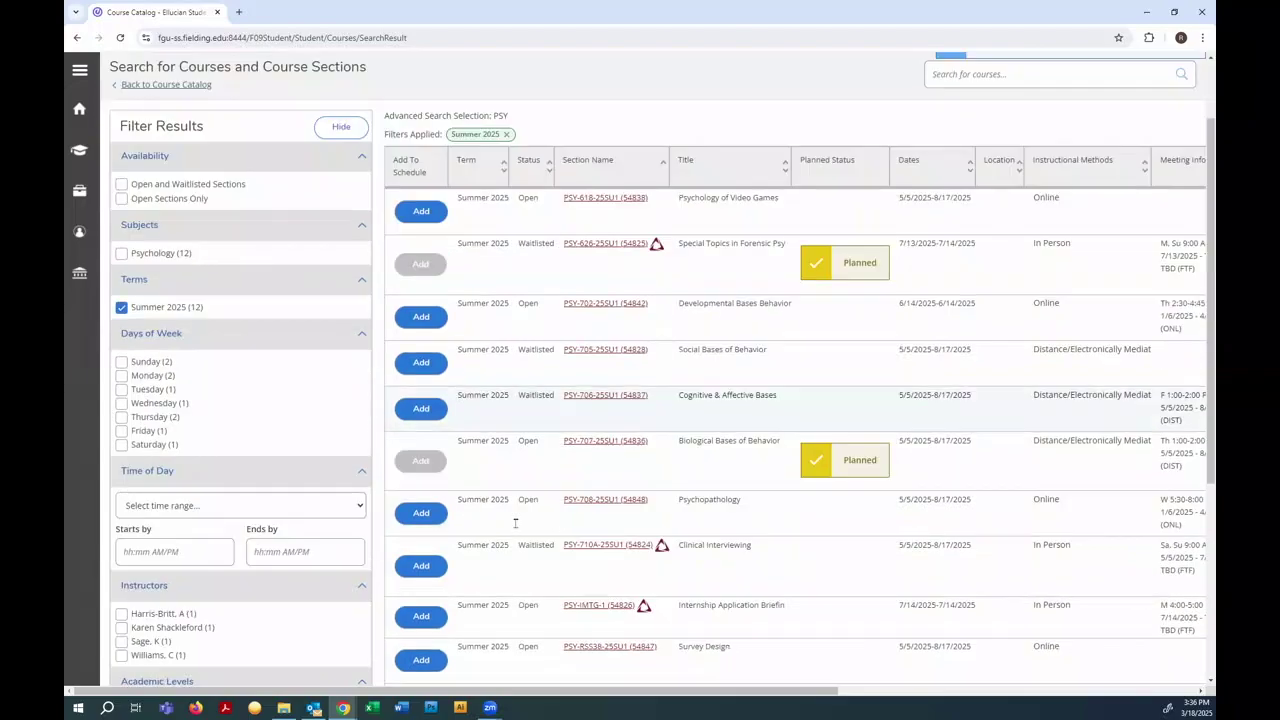
{"action": "left_click", "coordinate": [421, 430]}
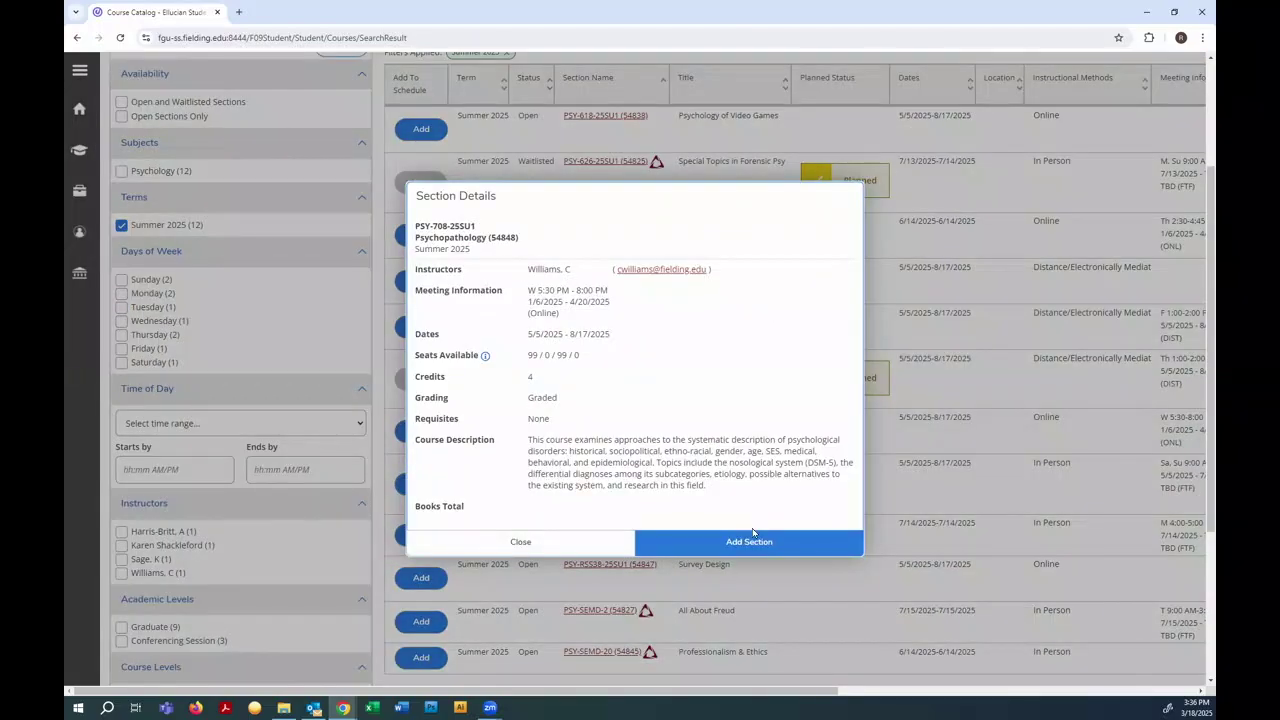
{"action": "left_click", "coordinate": [754, 541]}
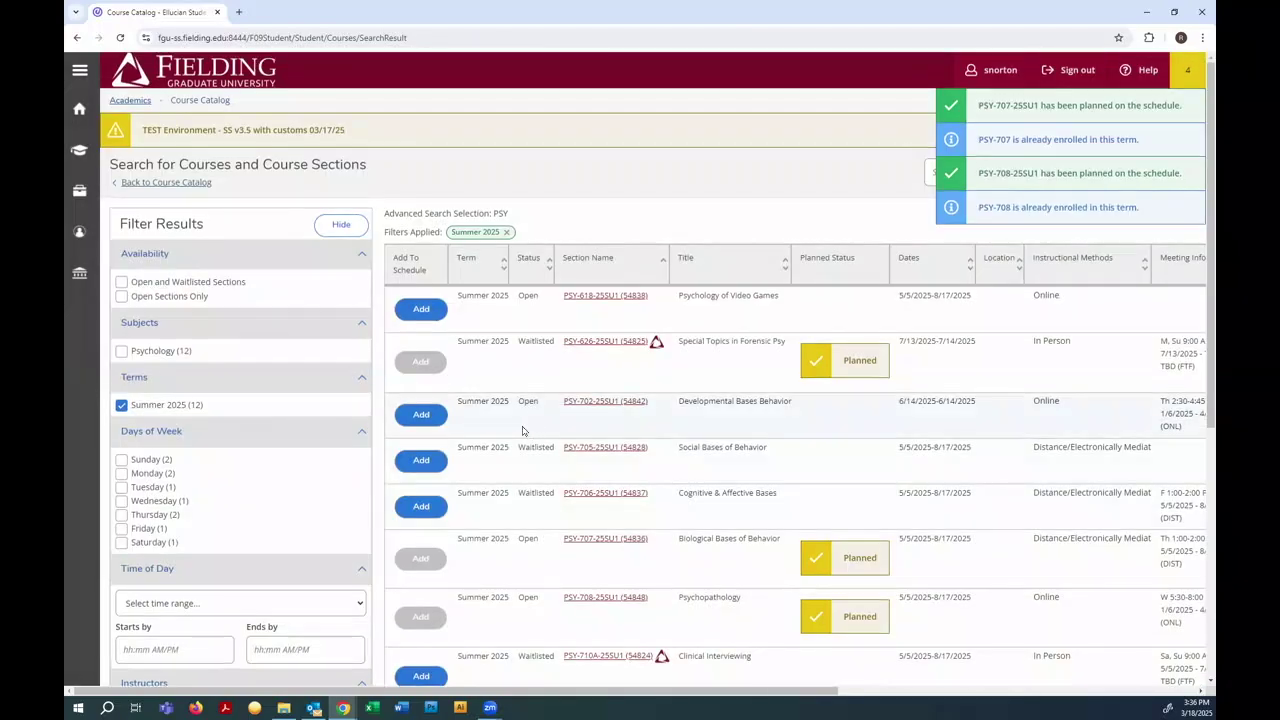
Step: Add the section PSY-SEMD-20 Professionalism & Ethics to the schedule
{"action": "scroll", "coordinate": [532, 432], "scroll_direction": "down", "scroll_amount": 5}
{"action": "left_click", "coordinate": [419, 424]}
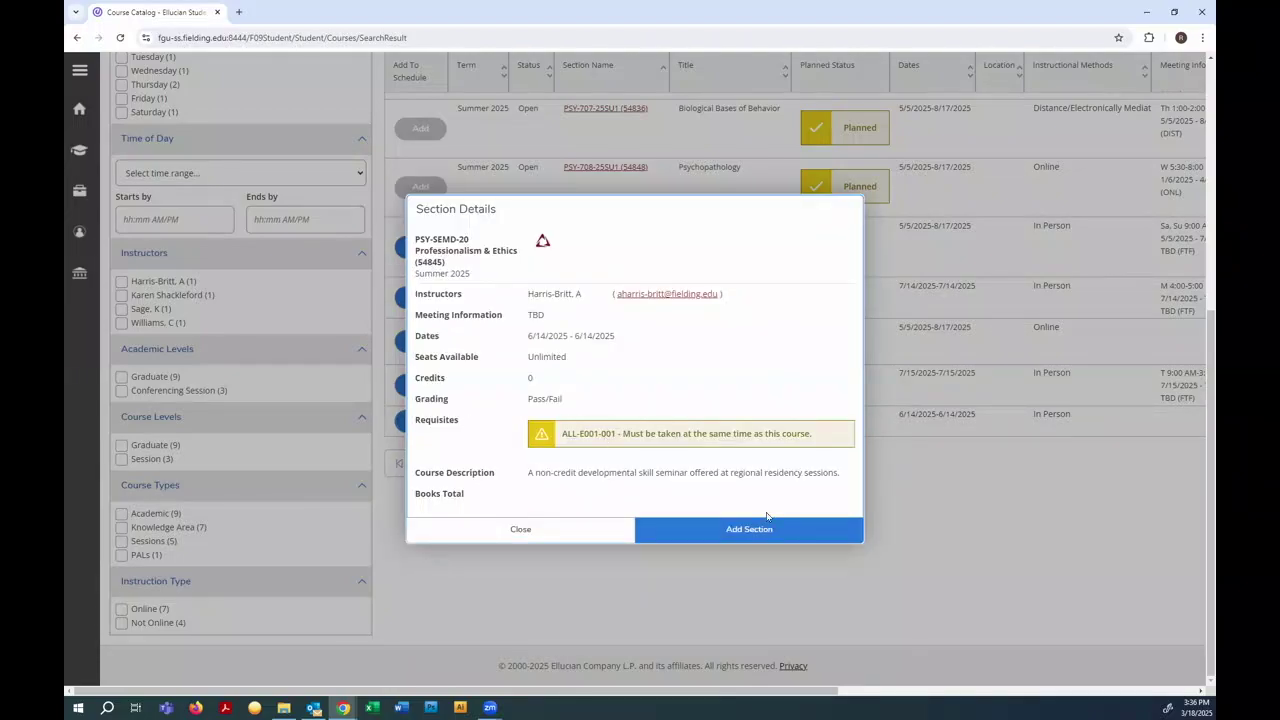
{"action": "left_click", "coordinate": [750, 532]}
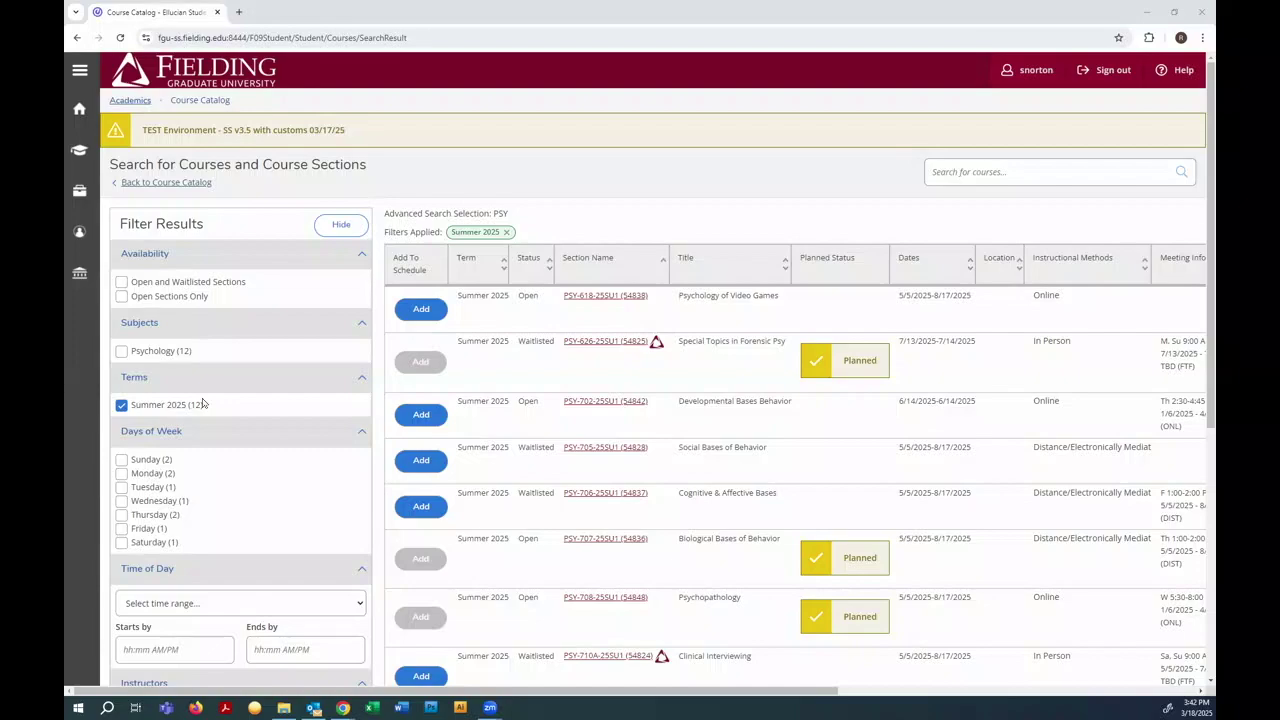
Step: Check the requisites in the PSY-626-25SU1 section details and search the course catalog for all-e001
{"action": "left_click", "coordinate": [605, 341]}
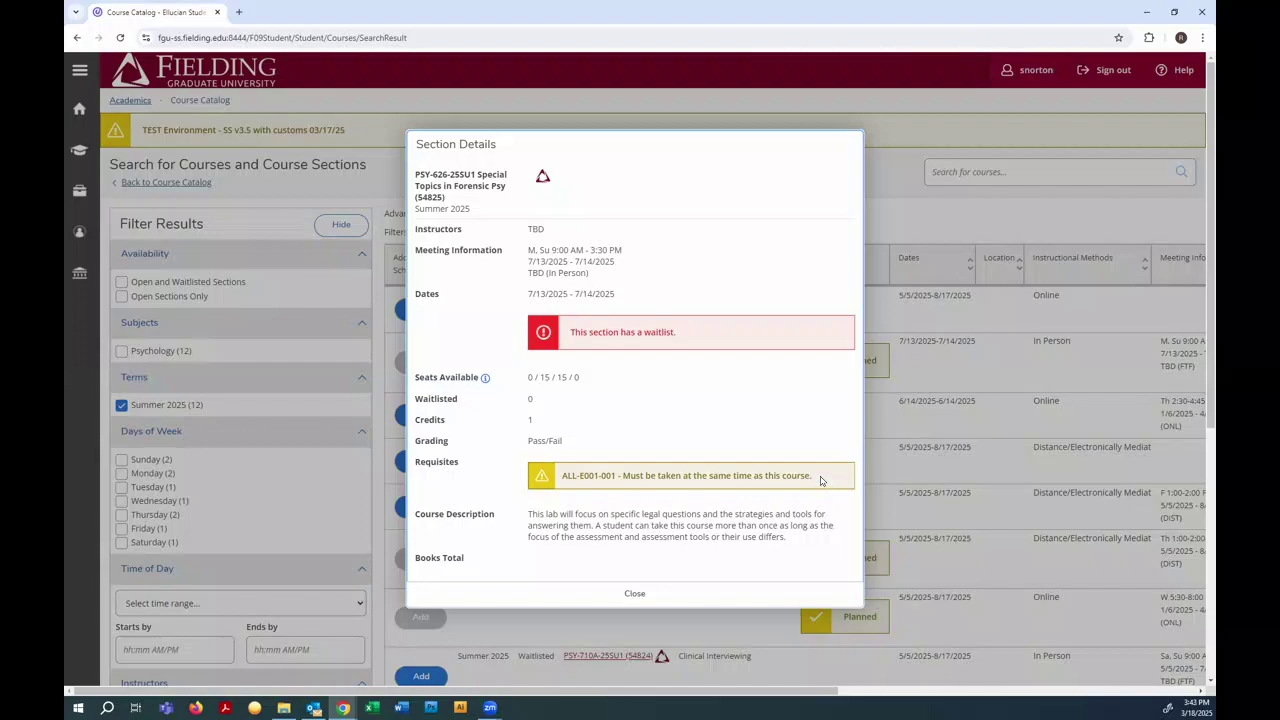
{"action": "left_click", "coordinate": [635, 593]}
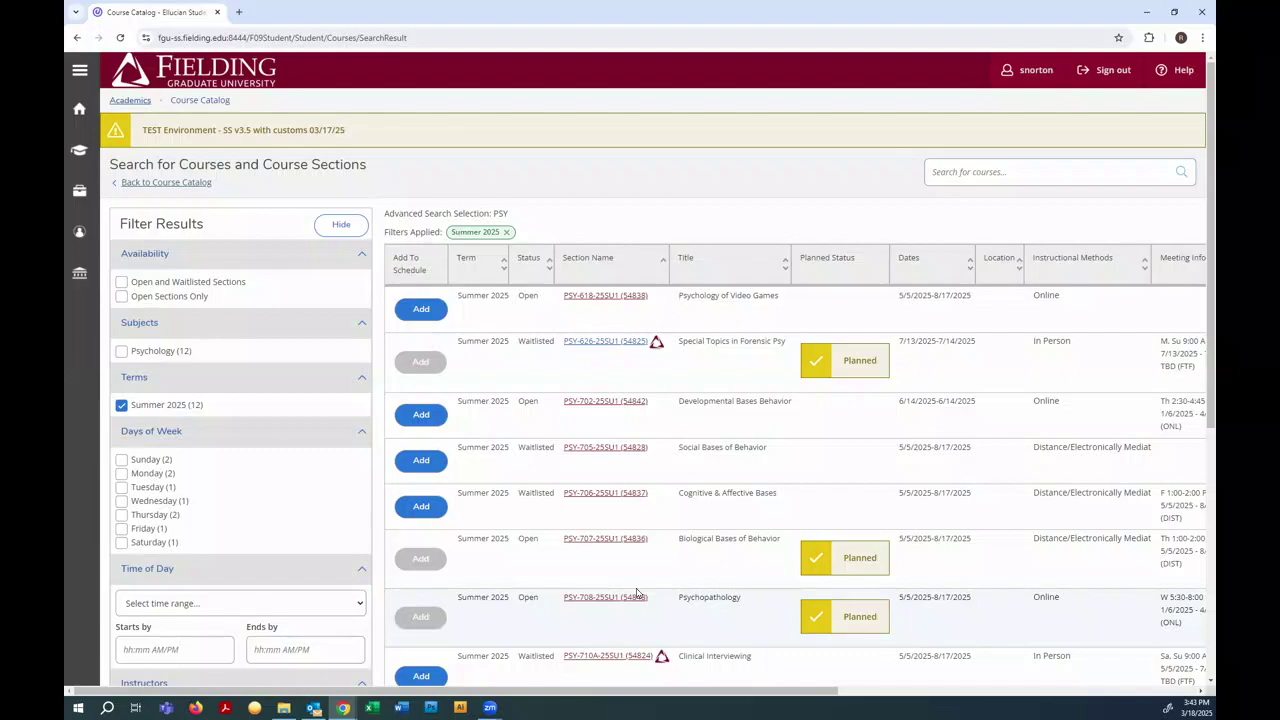
{"action": "left_click", "coordinate": [973, 174]}
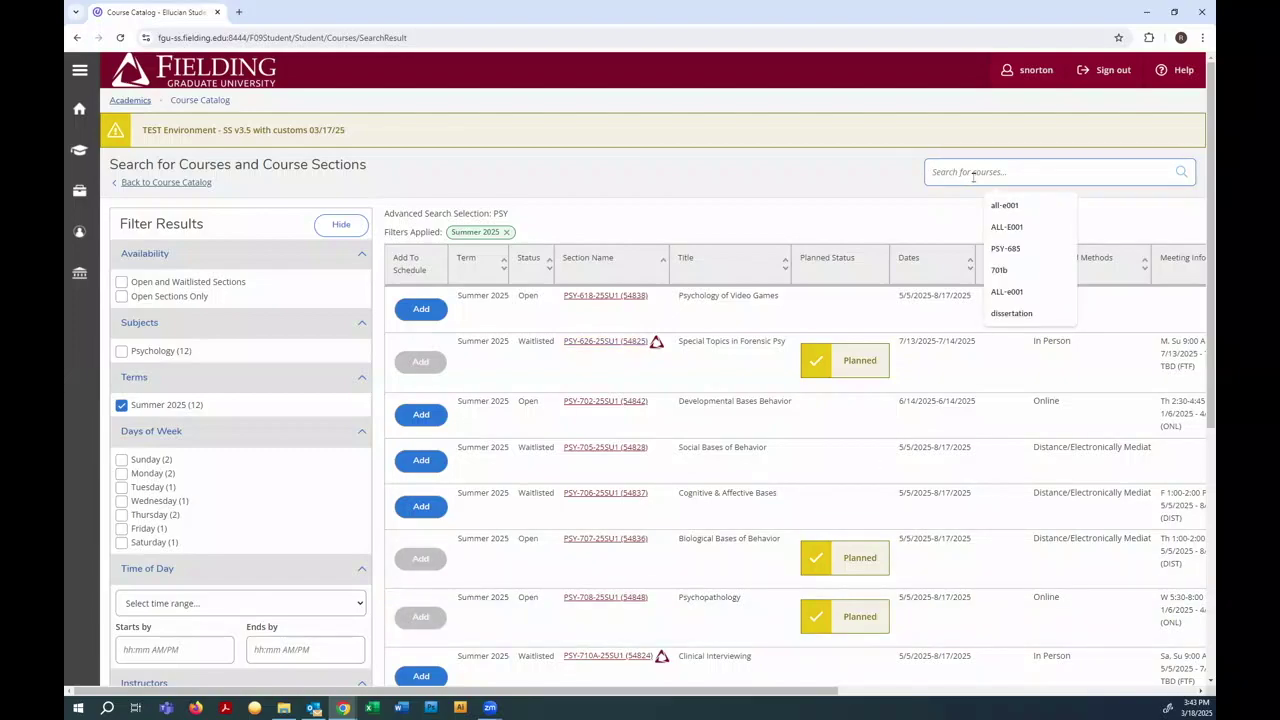
{"action": "type", "text": "all"}
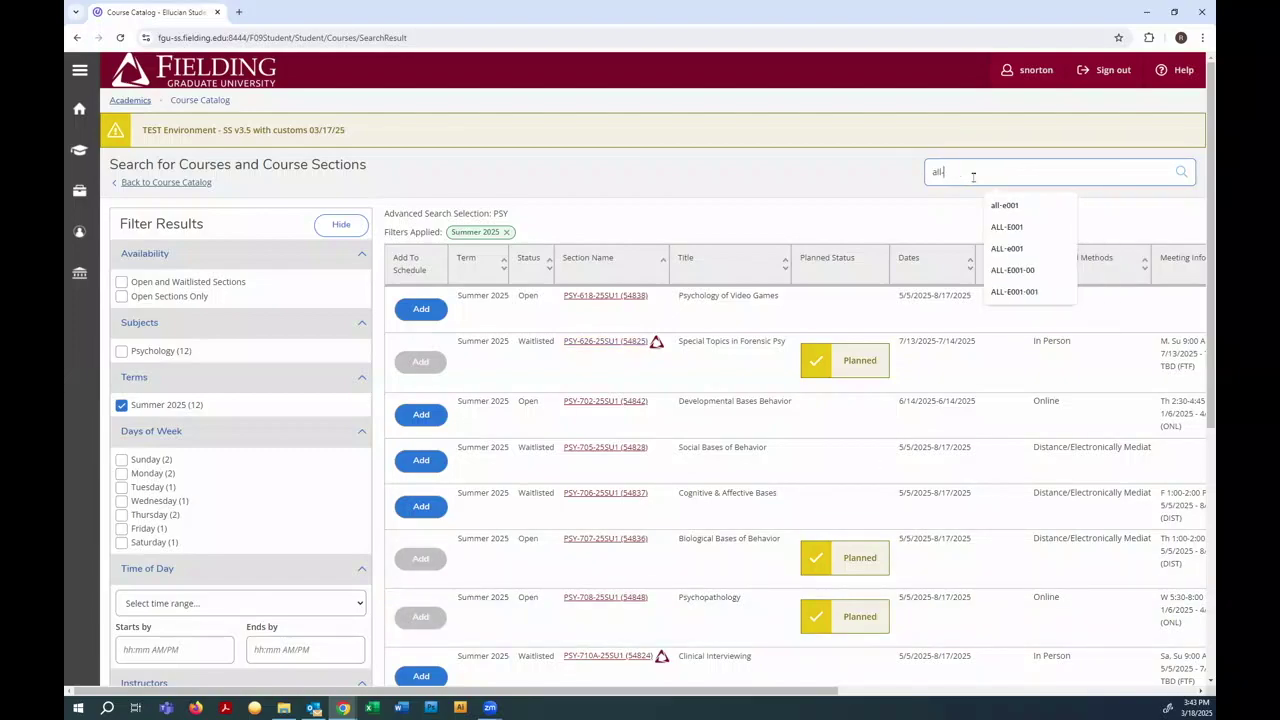
{"action": "type", "text": "-e001"}
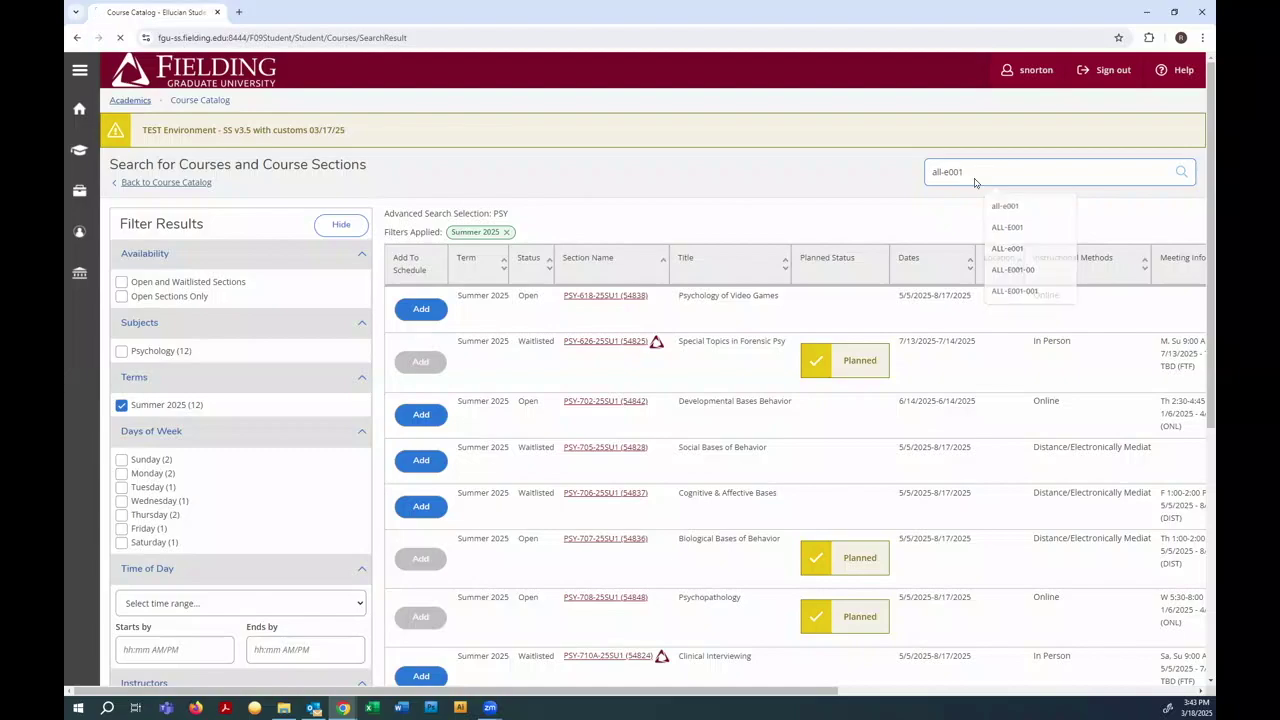
{"action": "key", "text": "Return"}
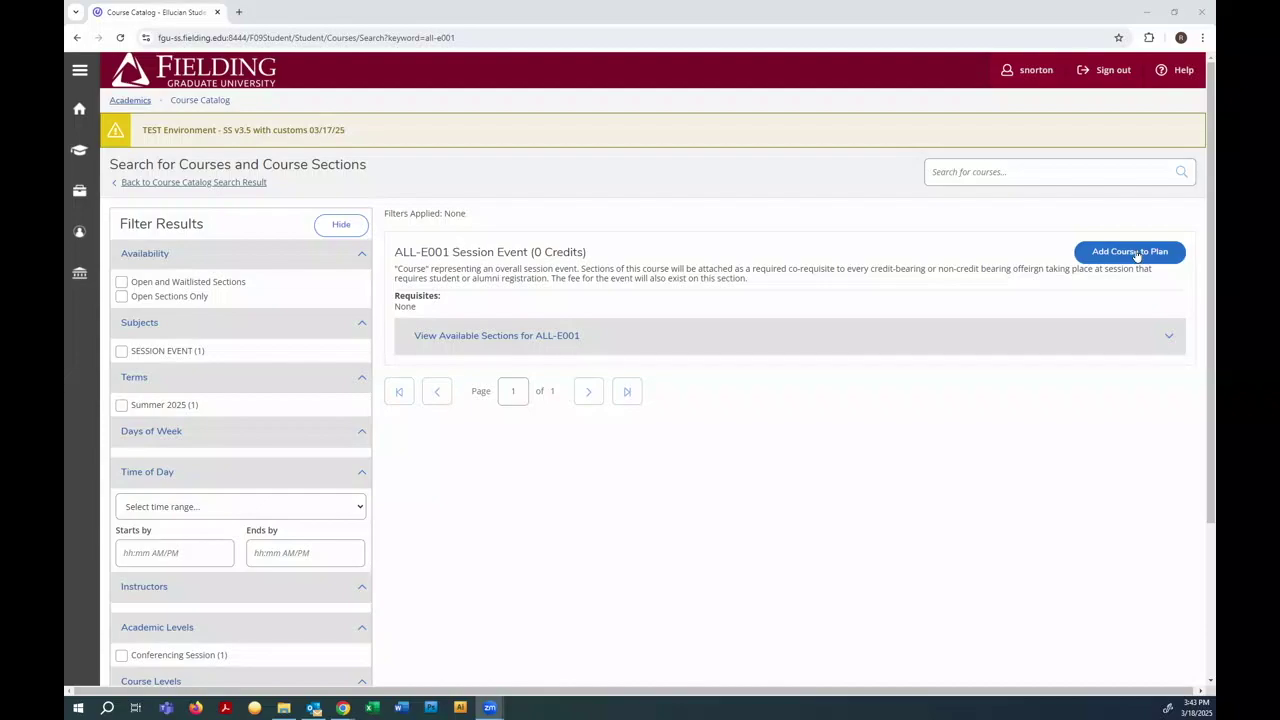
Step: Display the available sections for ALL-E001 and add ALL-E001-001 July 25 Clinical Session to the schedule
{"action": "left_click", "coordinate": [468, 337]}
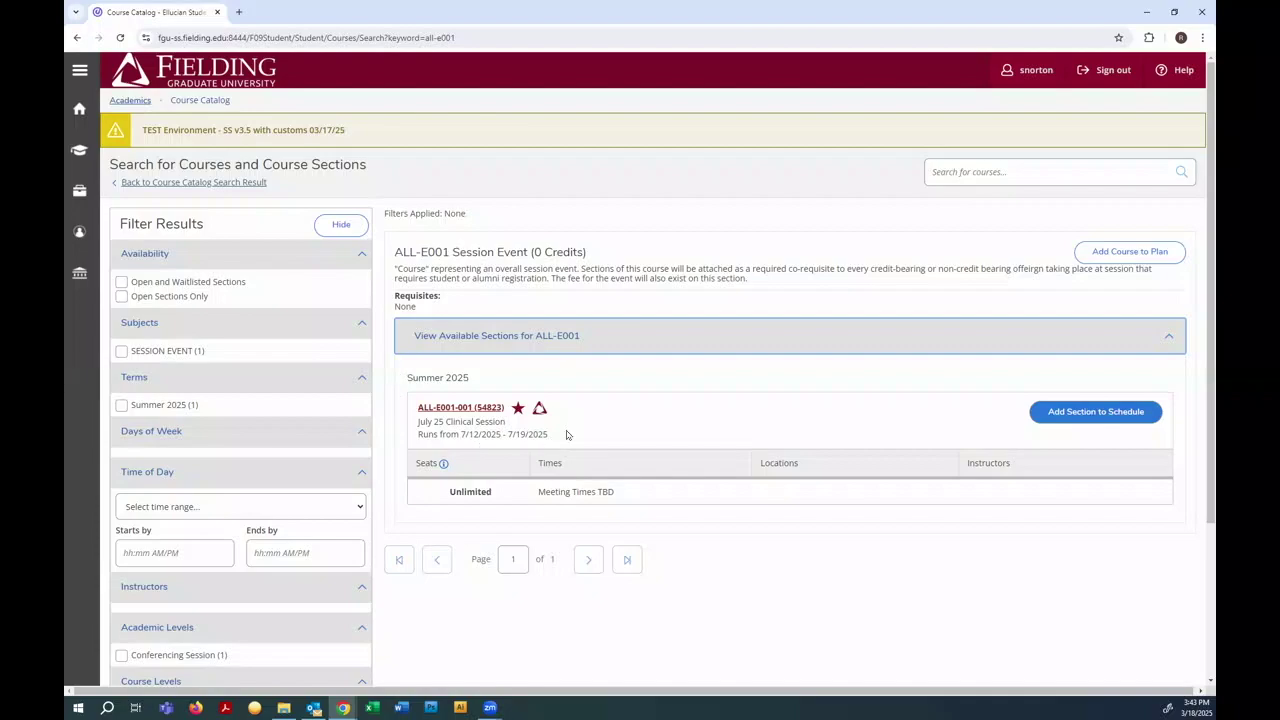
{"action": "left_click", "coordinate": [1087, 422]}
{"action": "left_click", "coordinate": [740, 543]}
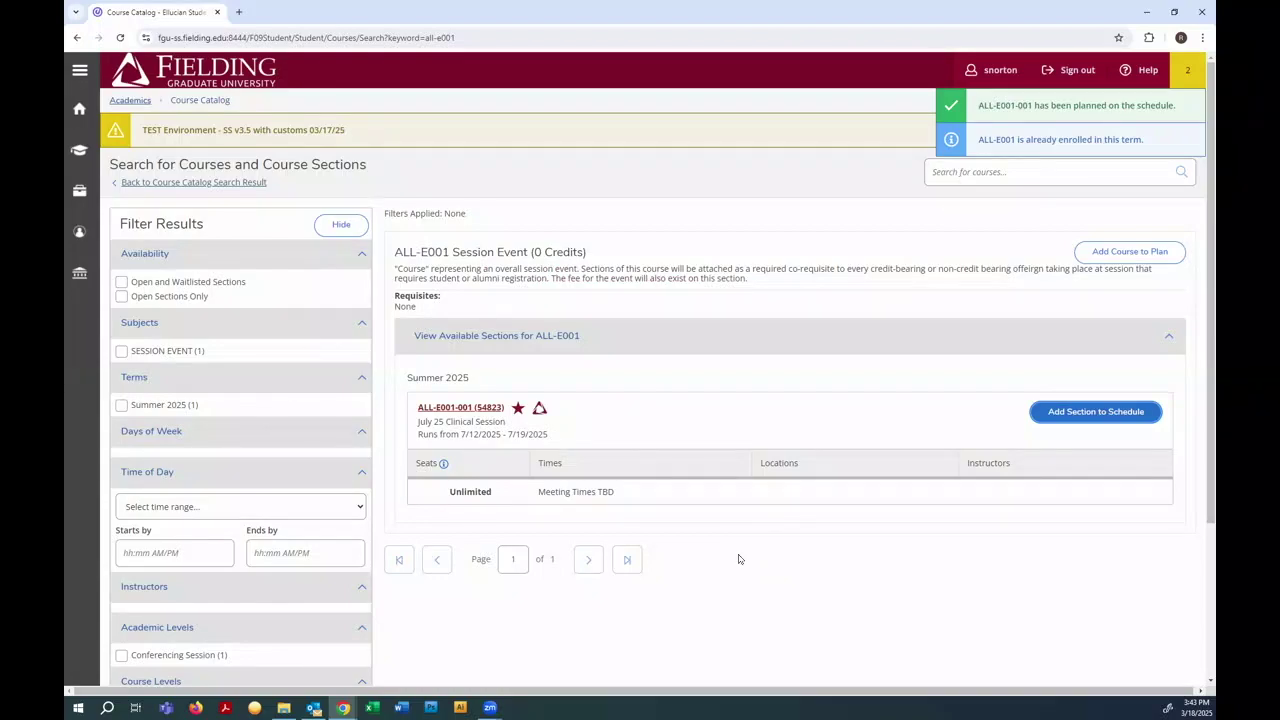
Step: Return to the home page and open the Plan & Schedule view in Student Planning
{"action": "left_click", "coordinate": [79, 108]}
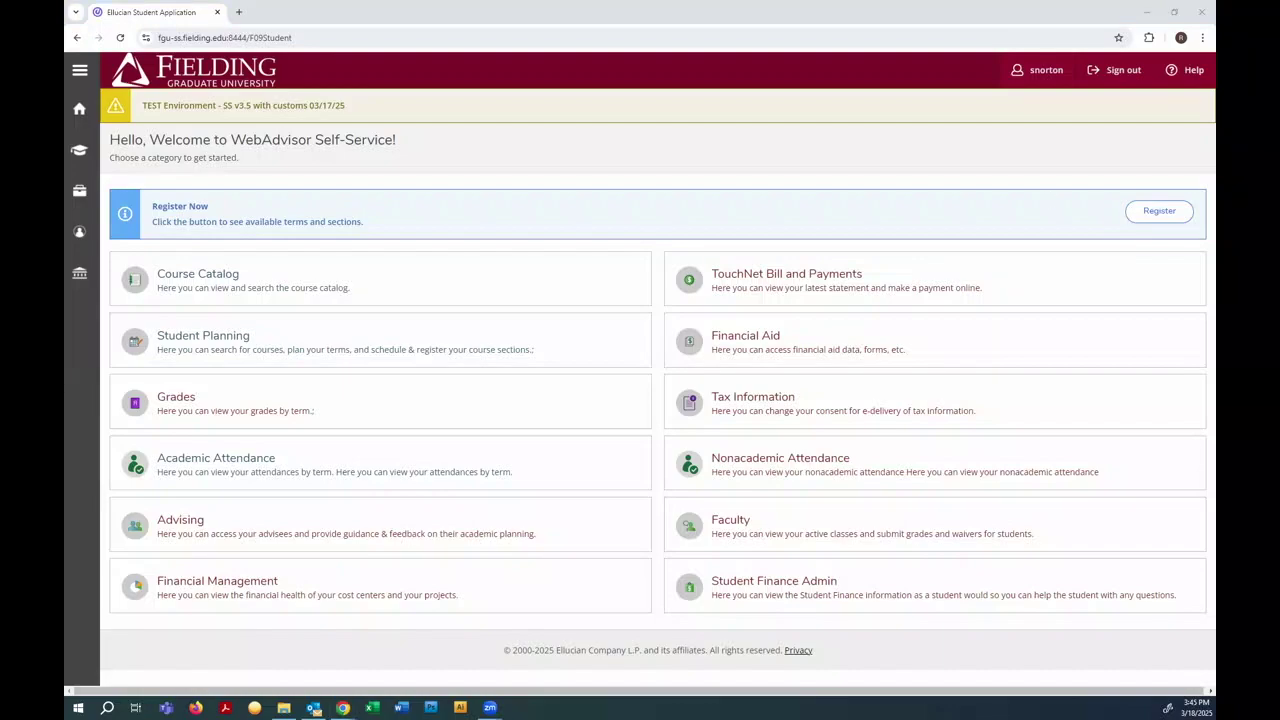
{"action": "left_click", "coordinate": [223, 339]}
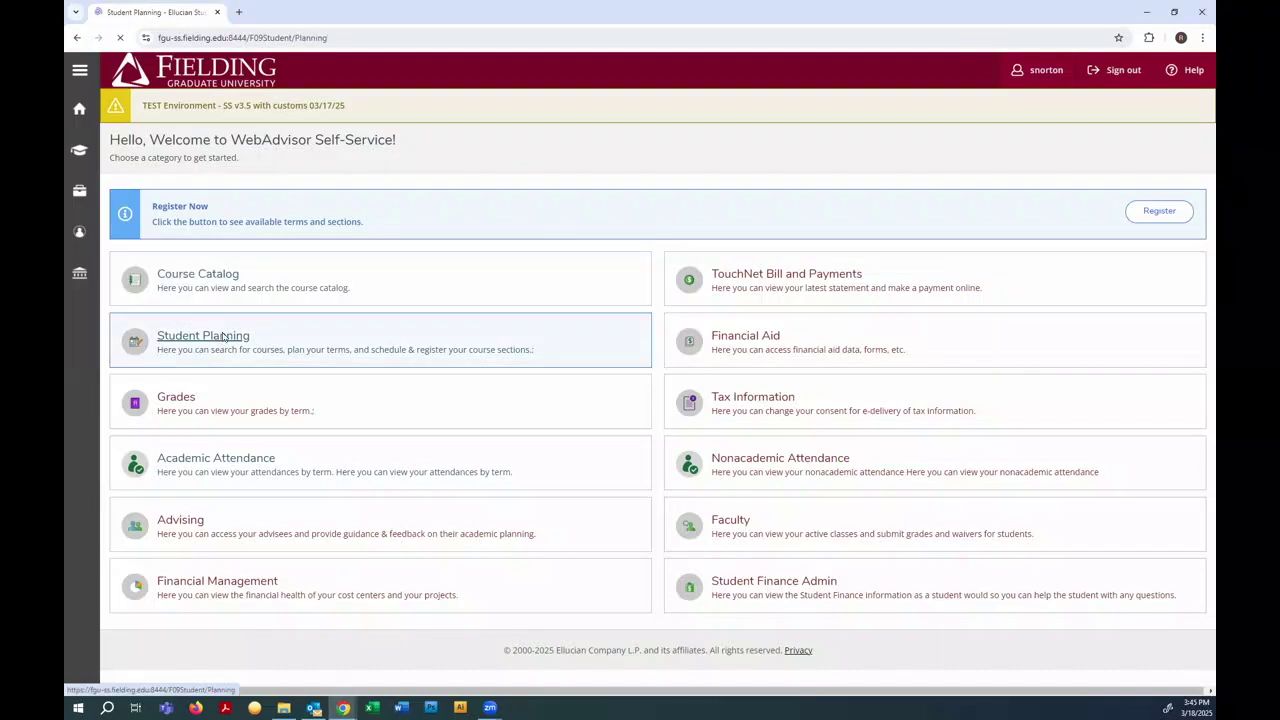
{"action": "left_click", "coordinate": [794, 290]}
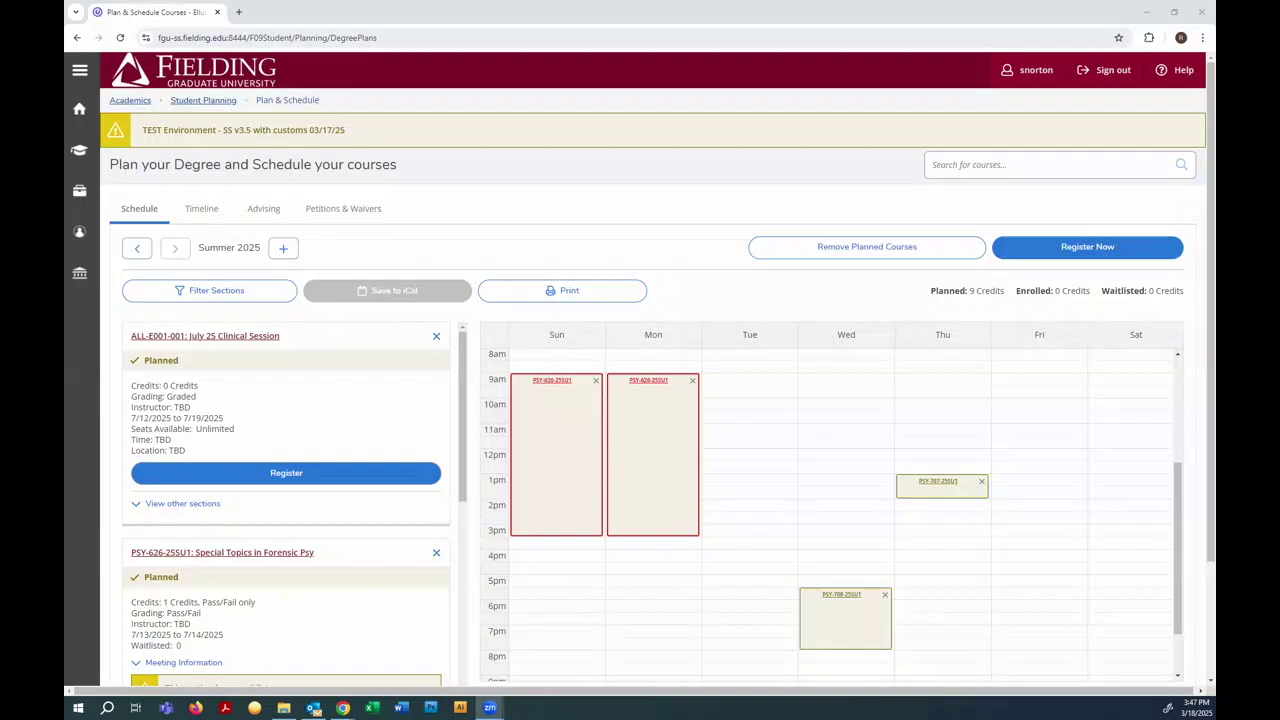
Step: Review the planned Summer 2025 sections and register for ALL-E001-001 July 25 Clinical Session
{"action": "scroll", "coordinate": [370, 440], "scroll_direction": "down", "scroll_amount": 3}
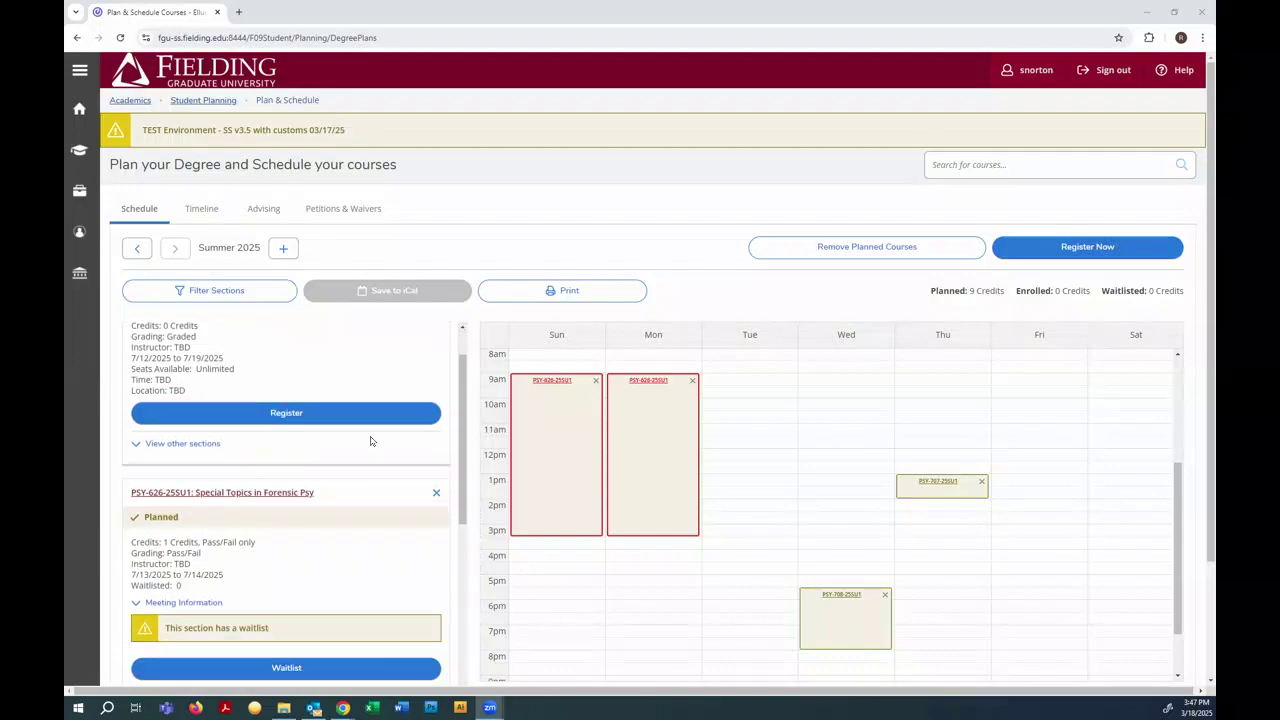
{"action": "scroll", "coordinate": [370, 440], "scroll_direction": "down", "scroll_amount": 8}
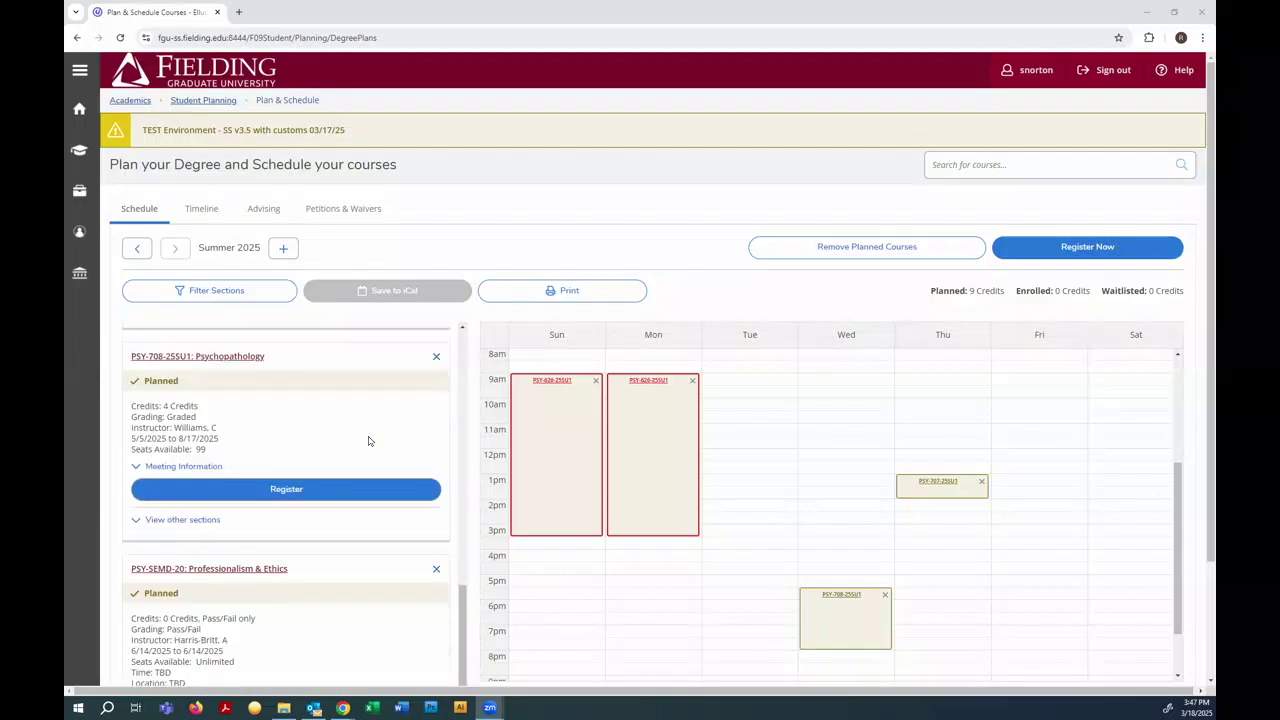
{"action": "scroll", "coordinate": [368, 441], "scroll_direction": "up", "scroll_amount": 10}
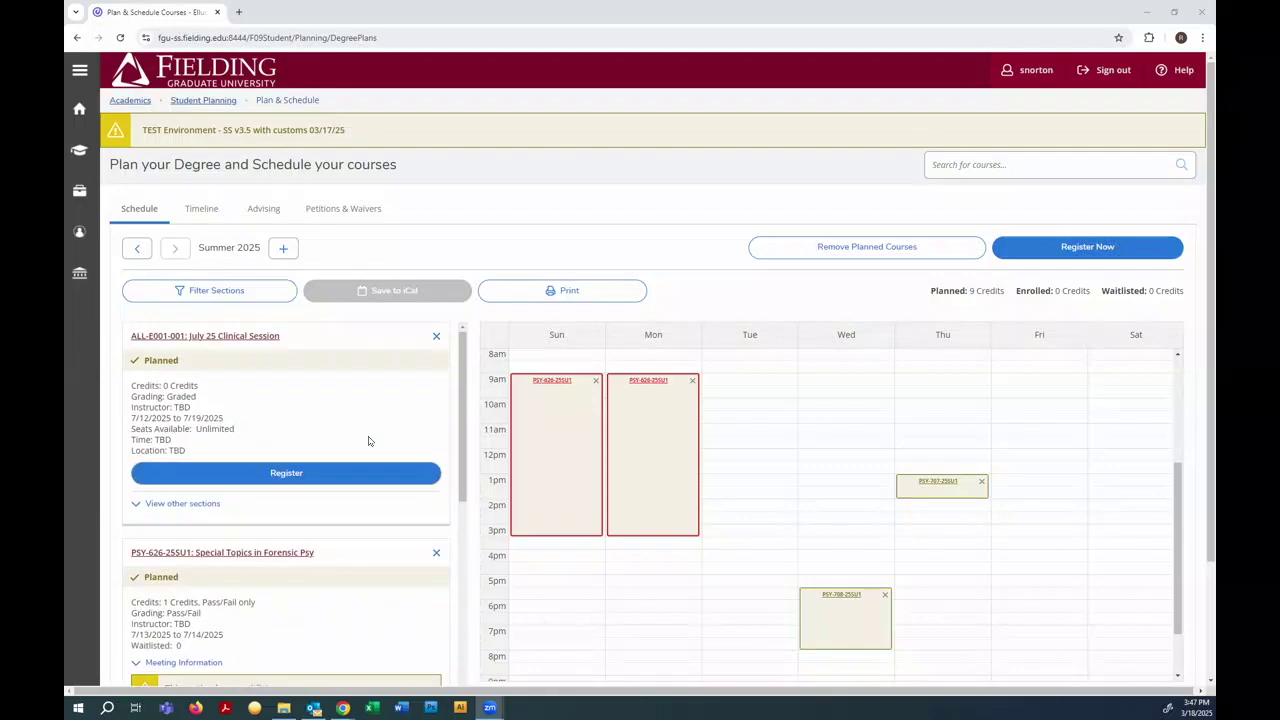
{"action": "left_click", "coordinate": [305, 473]}
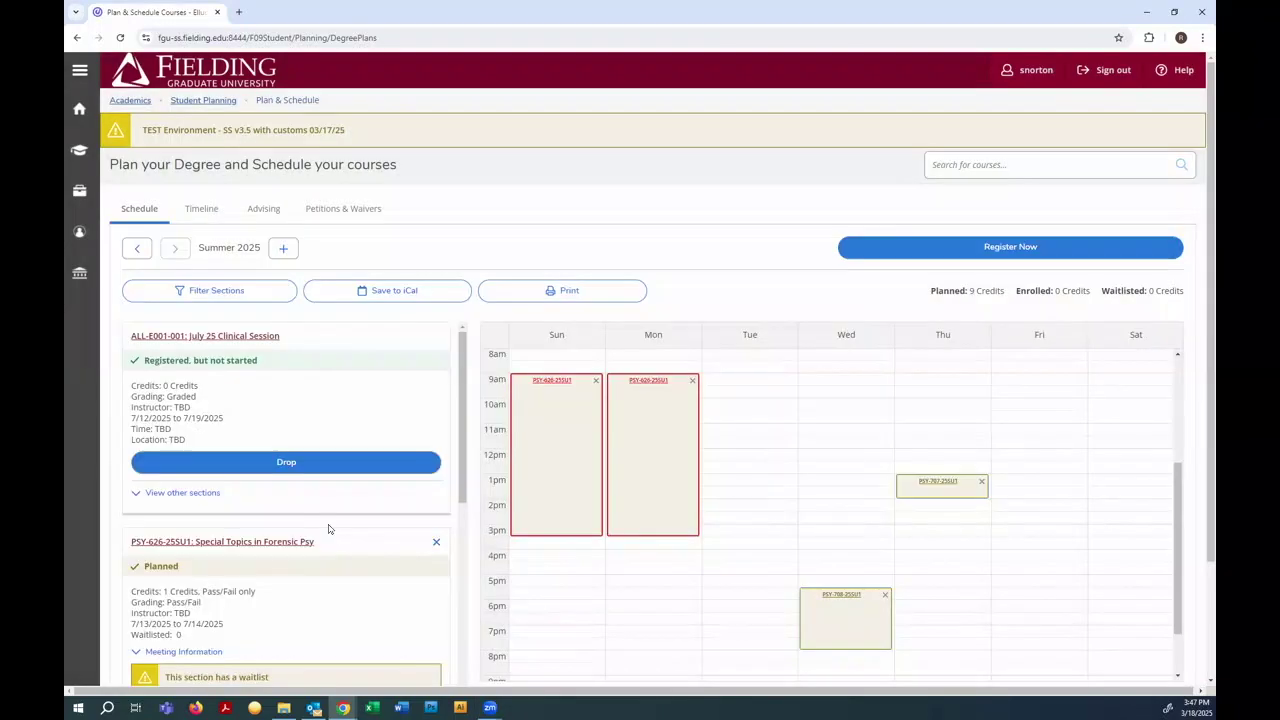
Step: Join the waitlist for PSY-626-25SU1 Special Topics in Forensic Psy and register for PSY-707-25SU1 Biological Bases of Behavior
{"action": "scroll", "coordinate": [328, 529], "scroll_direction": "down", "scroll_amount": 2}
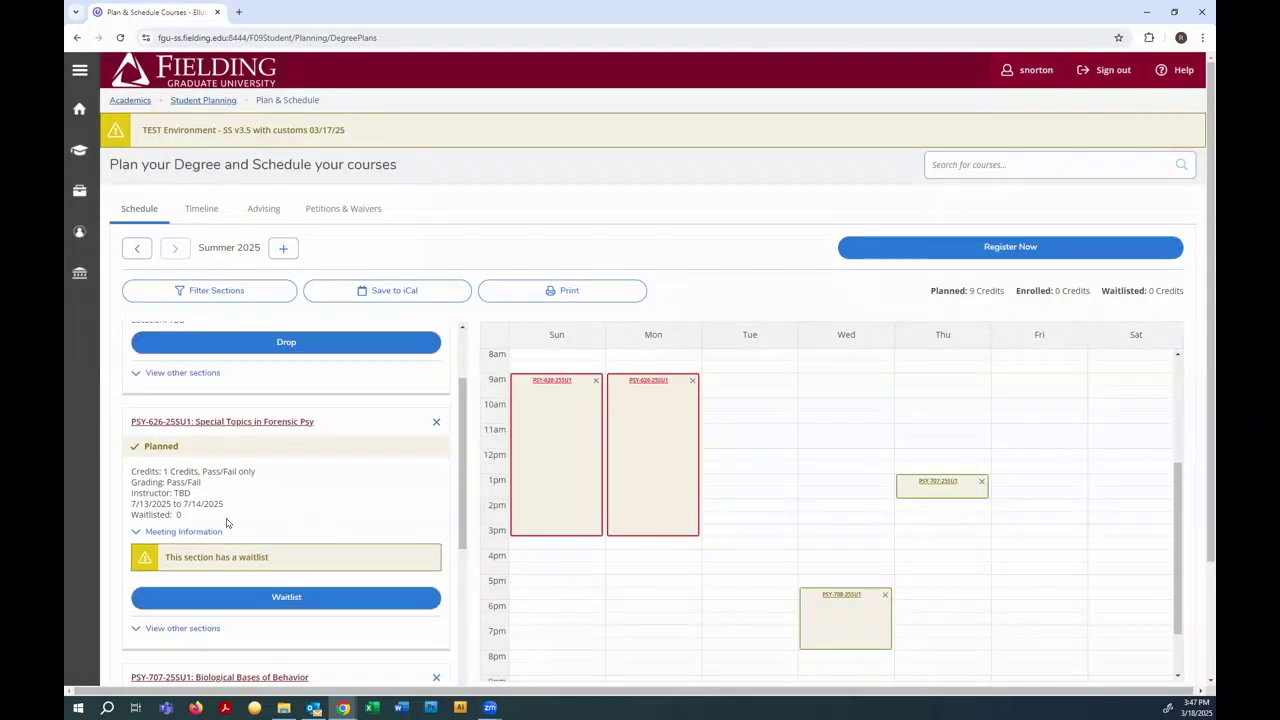
{"action": "left_click", "coordinate": [234, 601]}
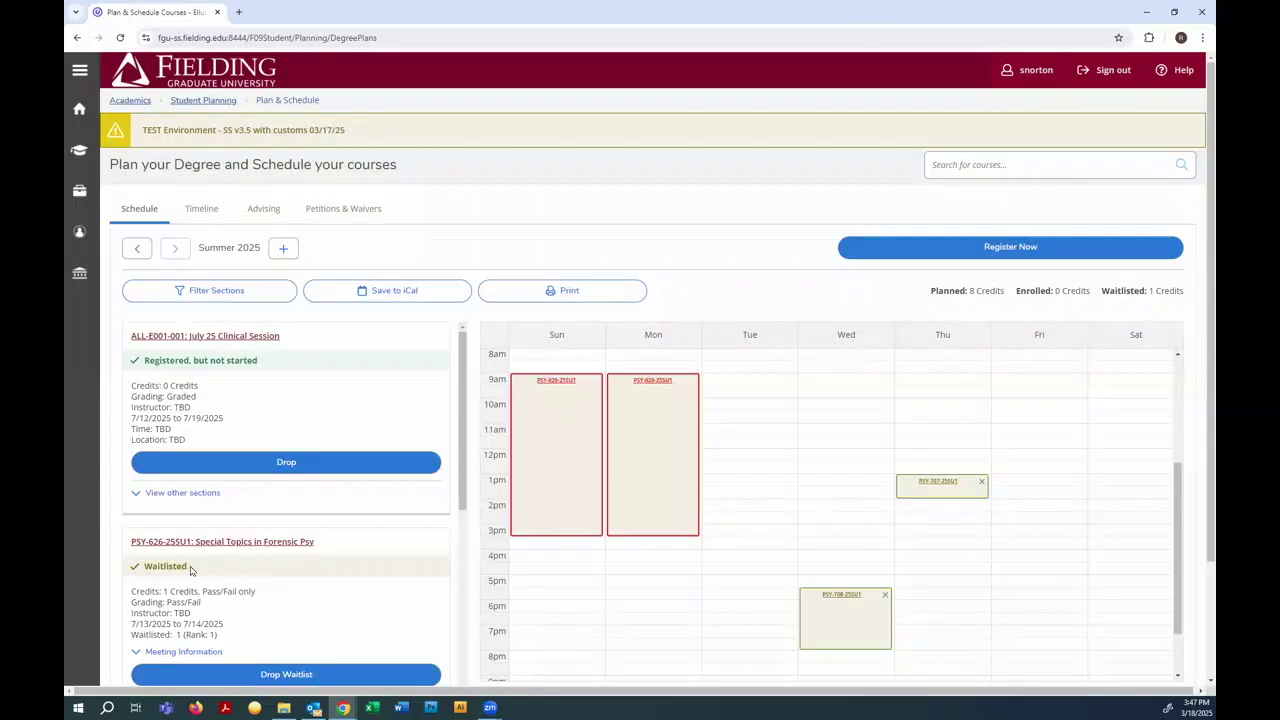
{"action": "scroll", "coordinate": [192, 570], "scroll_direction": "down", "scroll_amount": 1}
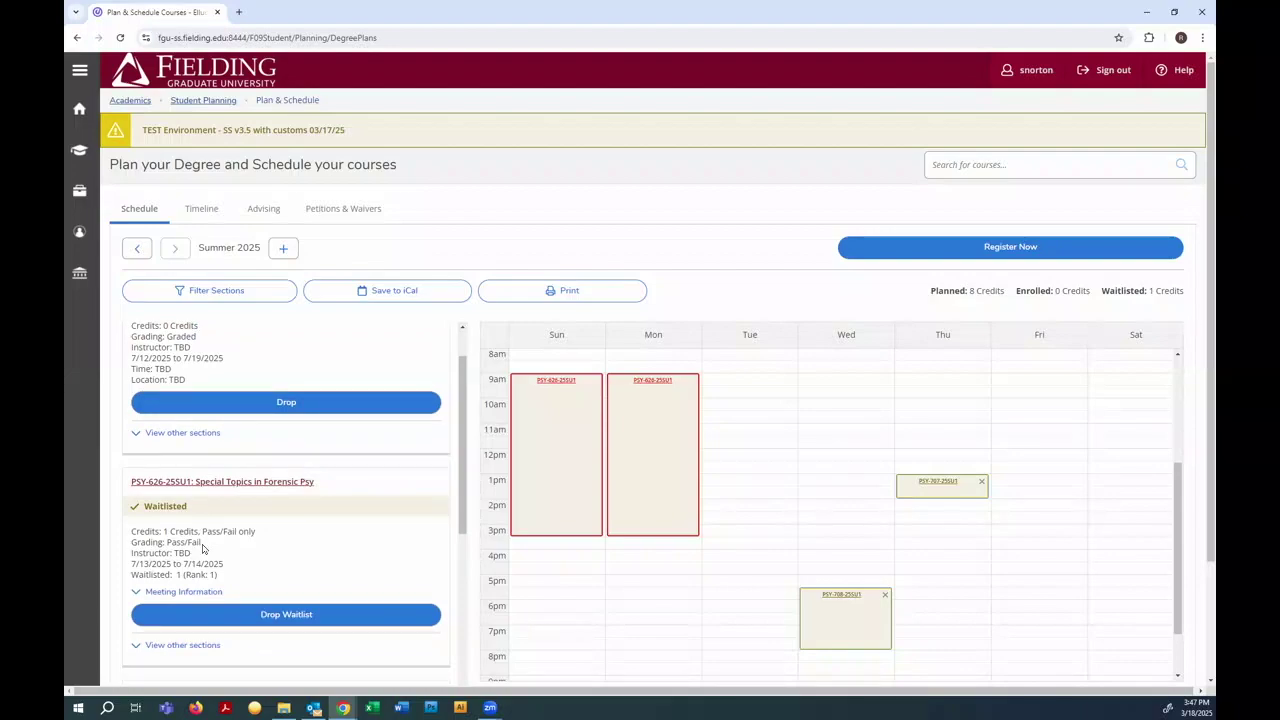
{"action": "scroll", "coordinate": [202, 548], "scroll_direction": "down", "scroll_amount": 4}
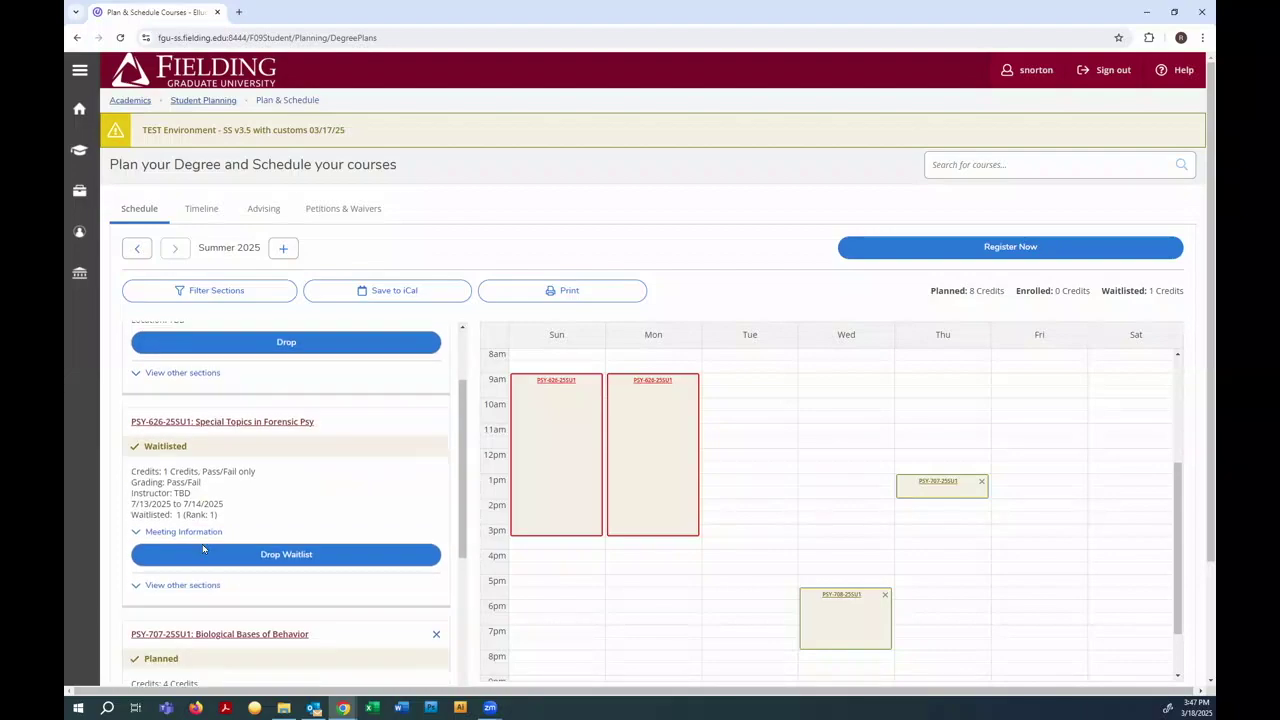
{"action": "left_click", "coordinate": [215, 536]}
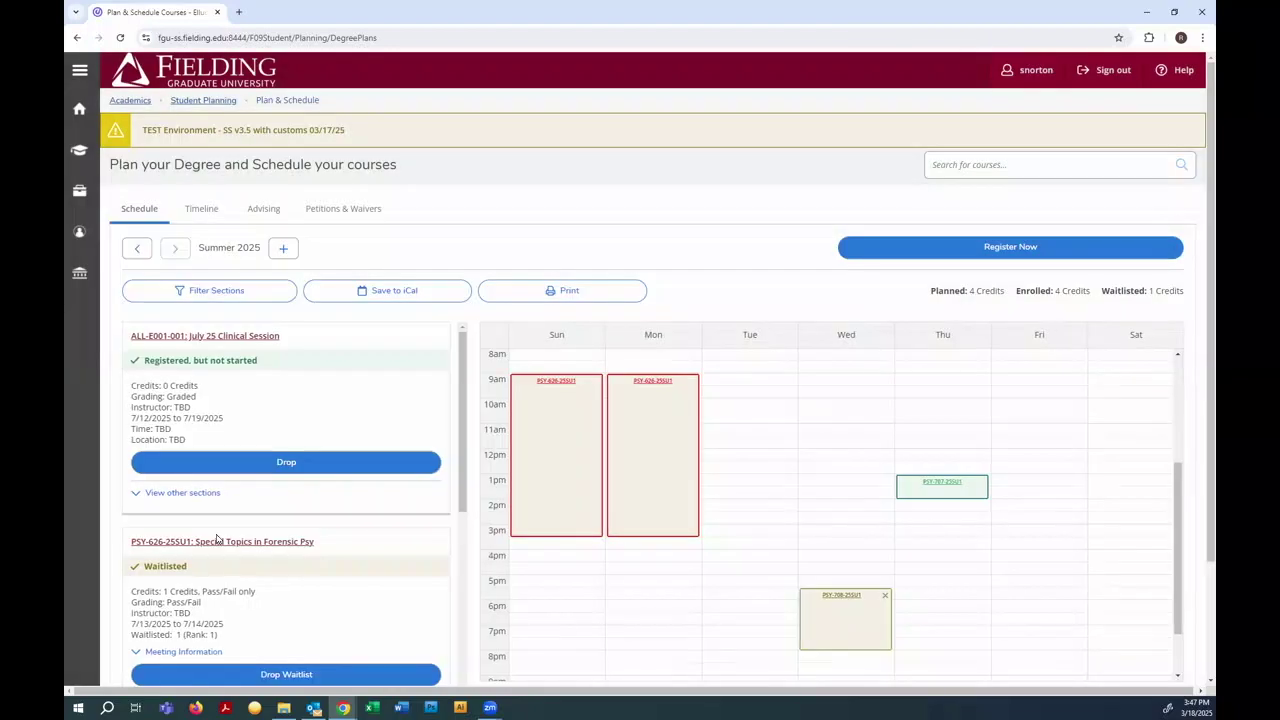
Step: Register for the planned sections PSY-708-25SU1 Psychopathology and PSY-SEMD-20 Professionalism & Ethics
{"action": "scroll", "coordinate": [216, 539], "scroll_direction": "down", "scroll_amount": 4}
{"action": "scroll", "coordinate": [217, 539], "scroll_direction": "down", "scroll_amount": 7}
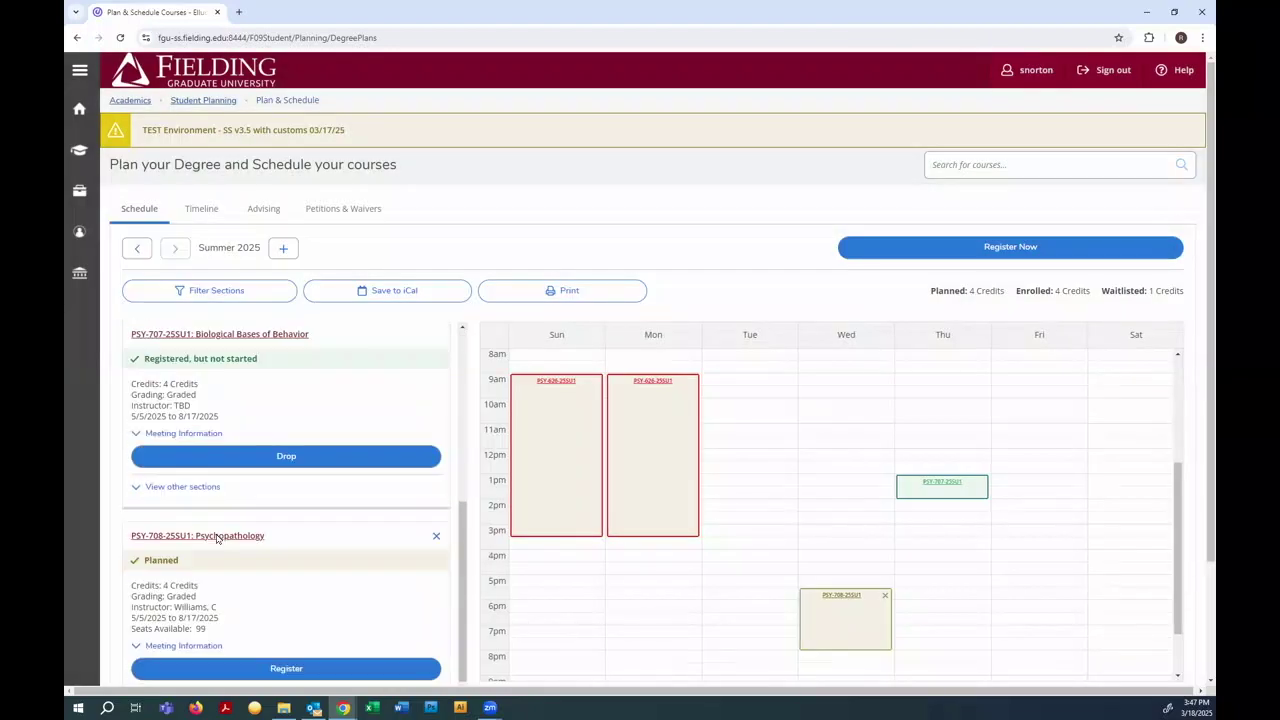
{"action": "left_click", "coordinate": [265, 492]}
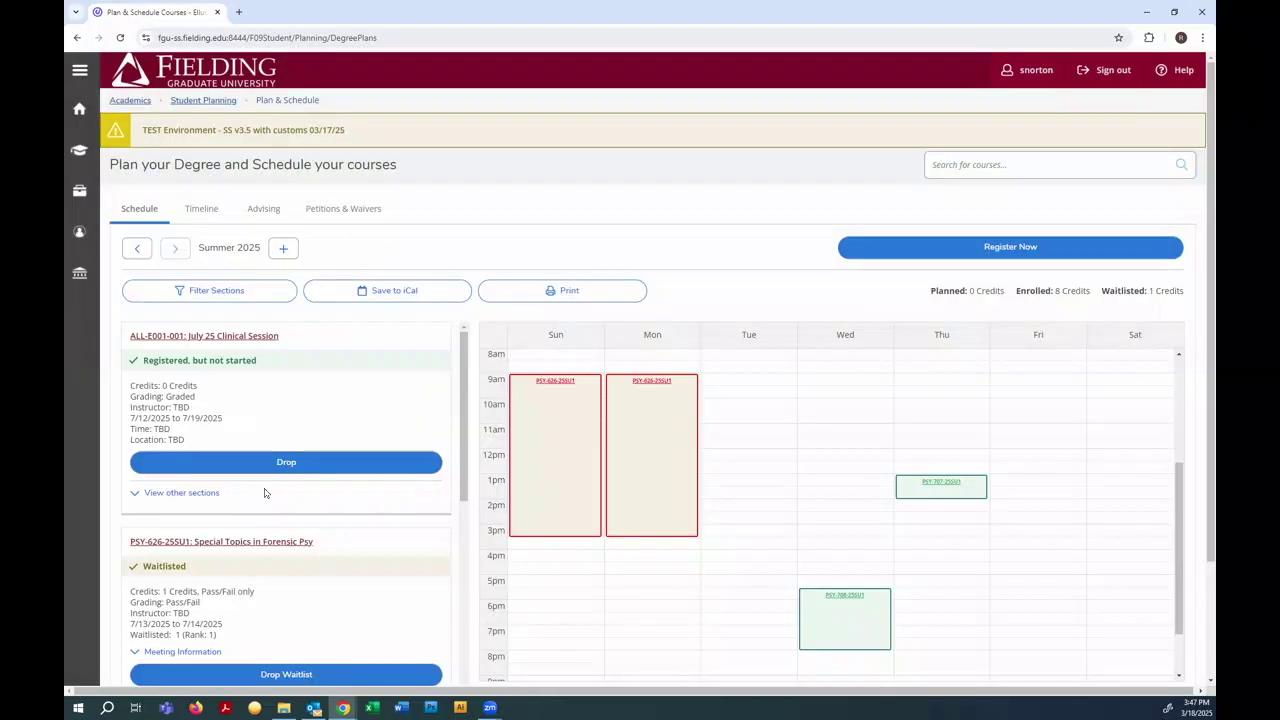
{"action": "scroll", "coordinate": [265, 494], "scroll_direction": "down", "scroll_amount": 3}
{"action": "scroll", "coordinate": [265, 494], "scroll_direction": "down", "scroll_amount": 6}
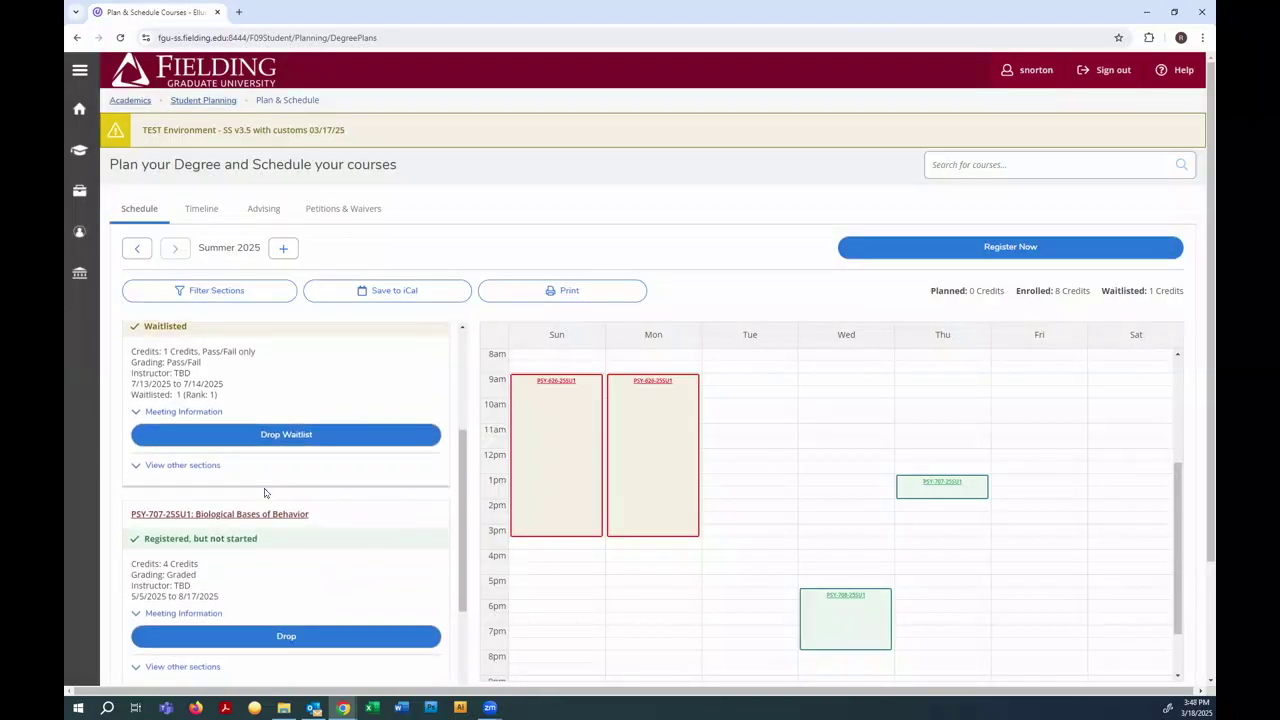
{"action": "scroll", "coordinate": [265, 492], "scroll_direction": "down", "scroll_amount": 1}
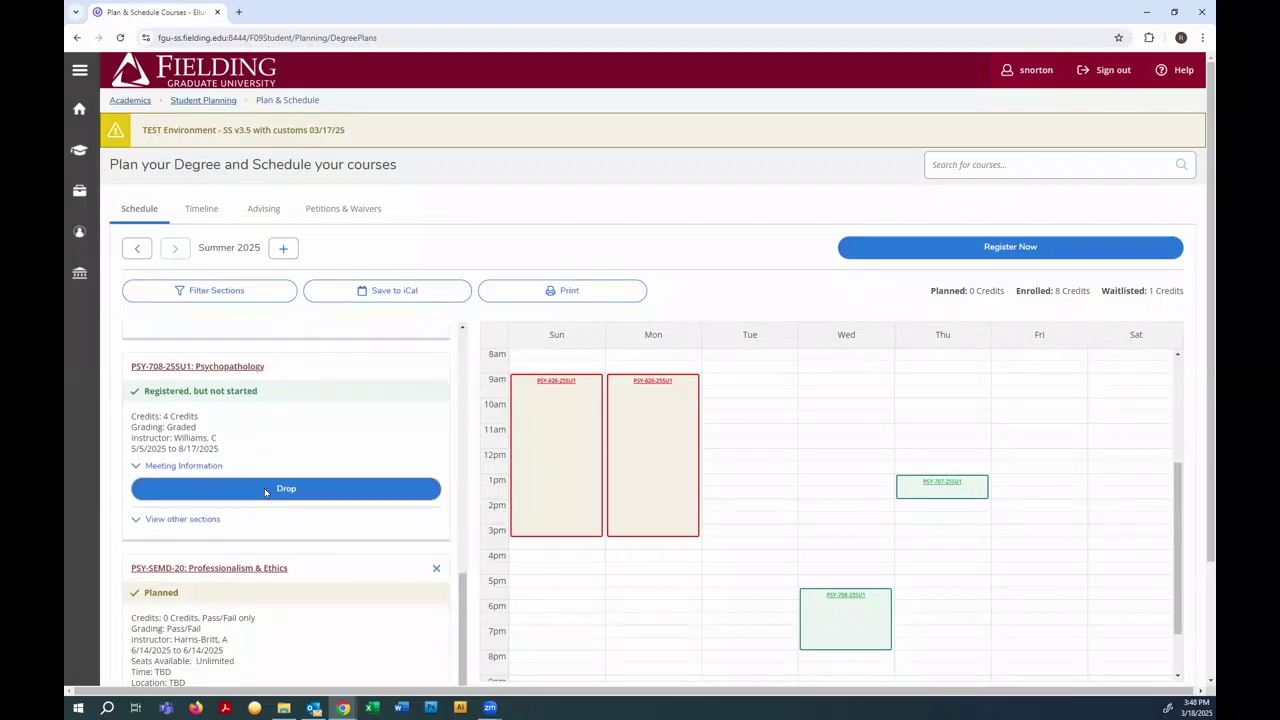
{"action": "scroll", "coordinate": [354, 597], "scroll_direction": "down", "scroll_amount": 2}
{"action": "left_click", "coordinate": [303, 562]}
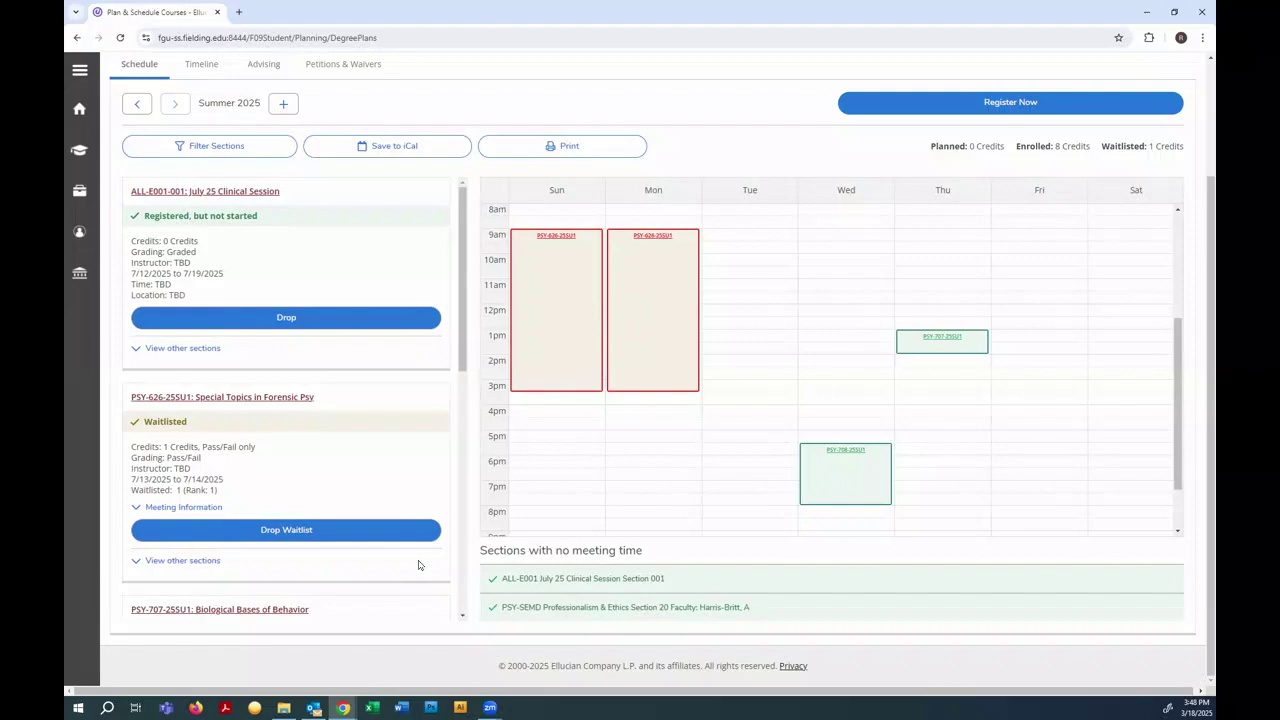
Step: Review the registration status of all Summer 2025 sections in the schedule and return to the home page
{"action": "scroll", "coordinate": [394, 577], "scroll_direction": "down", "scroll_amount": 10}
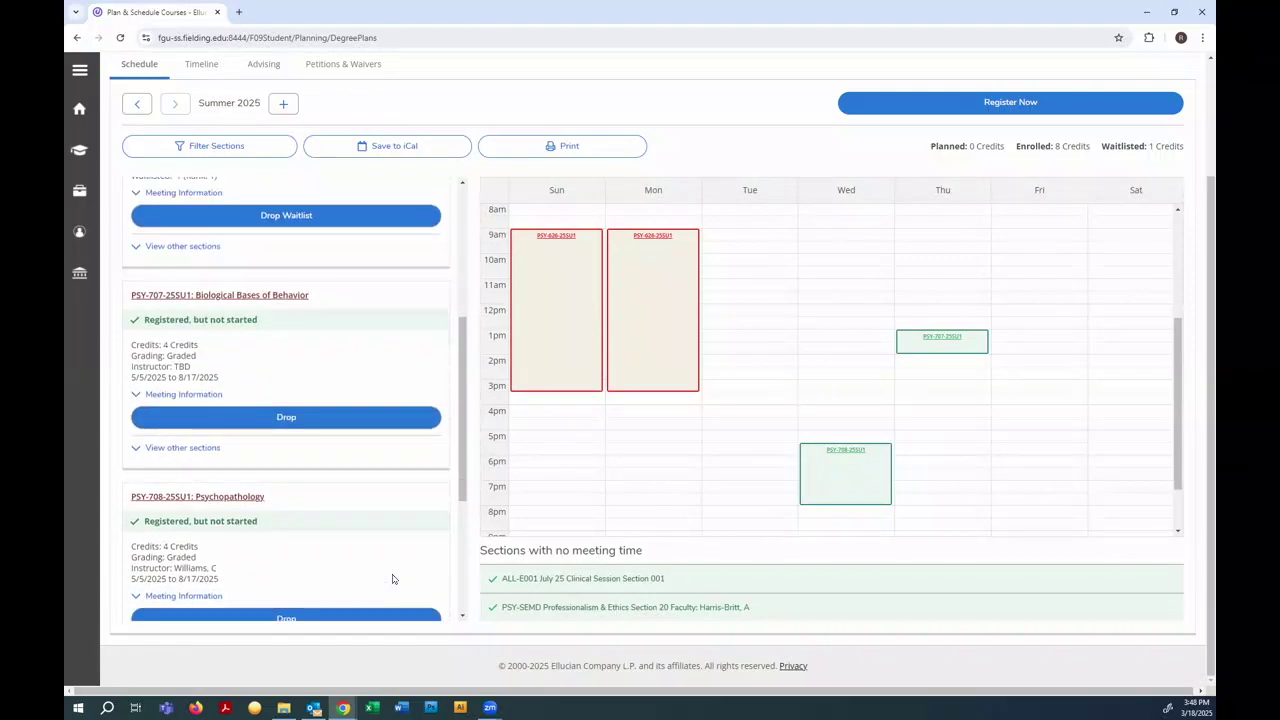
{"action": "scroll", "coordinate": [651, 520], "scroll_direction": "down", "scroll_amount": 1}
{"action": "scroll", "coordinate": [605, 506], "scroll_direction": "up", "scroll_amount": 3}
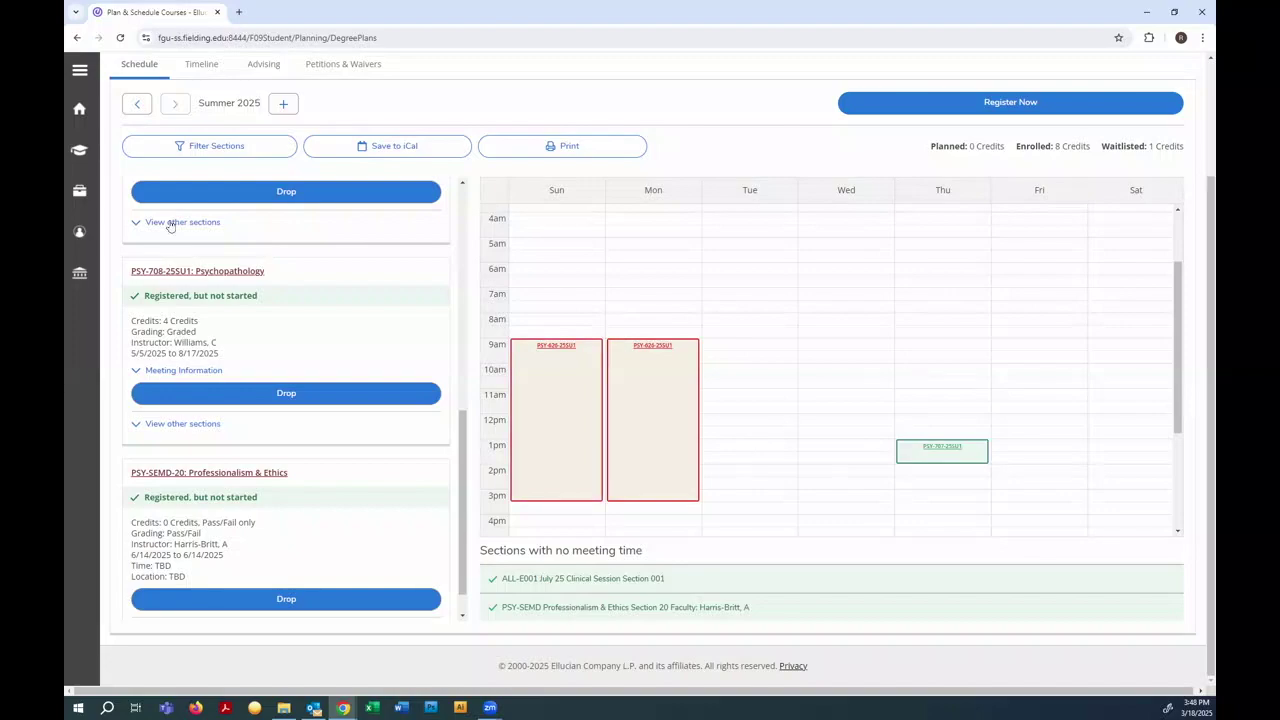
{"action": "left_click", "coordinate": [79, 110]}
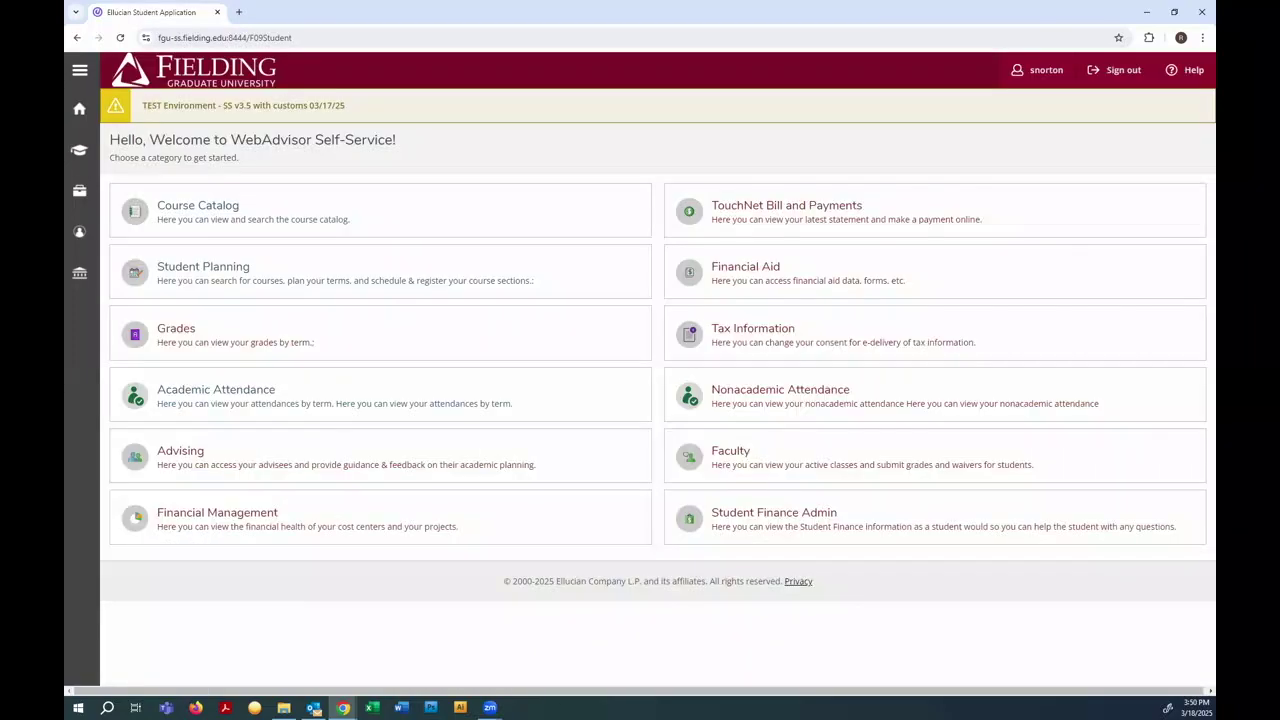